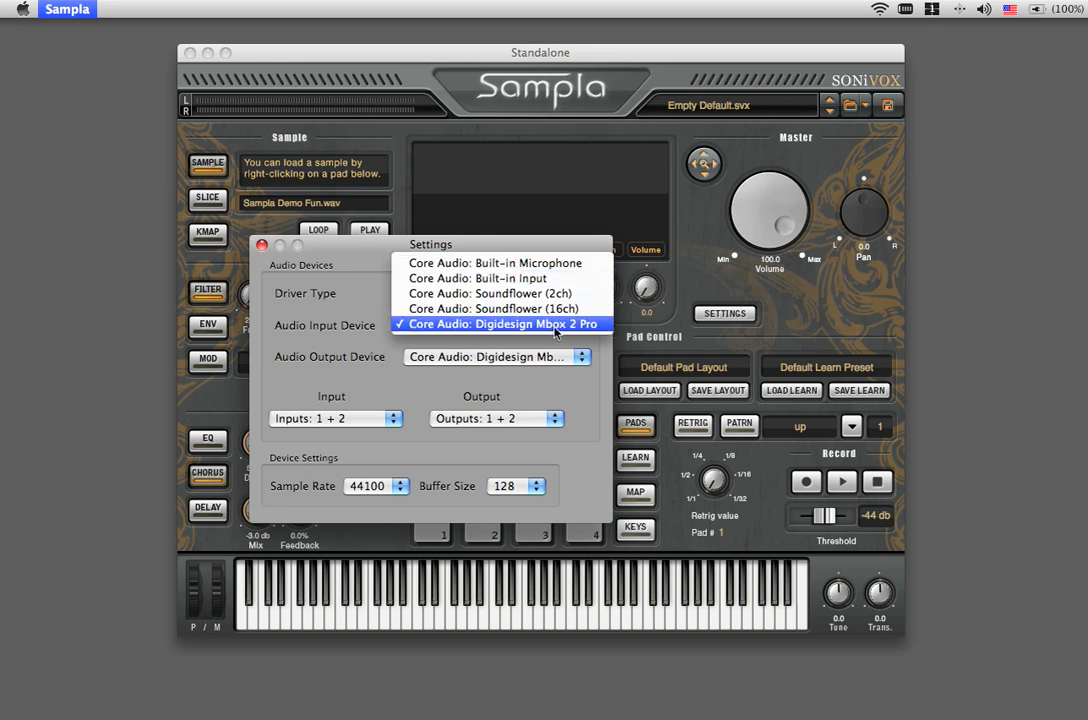
- Select Digidesign Mbox 2 Pro as audio input and output device, using Inputs 1 + 2 and Outputs 1 + 2
{"action": "left_click", "coordinate": [560, 324]}
{"action": "left_click", "coordinate": [555, 360]}
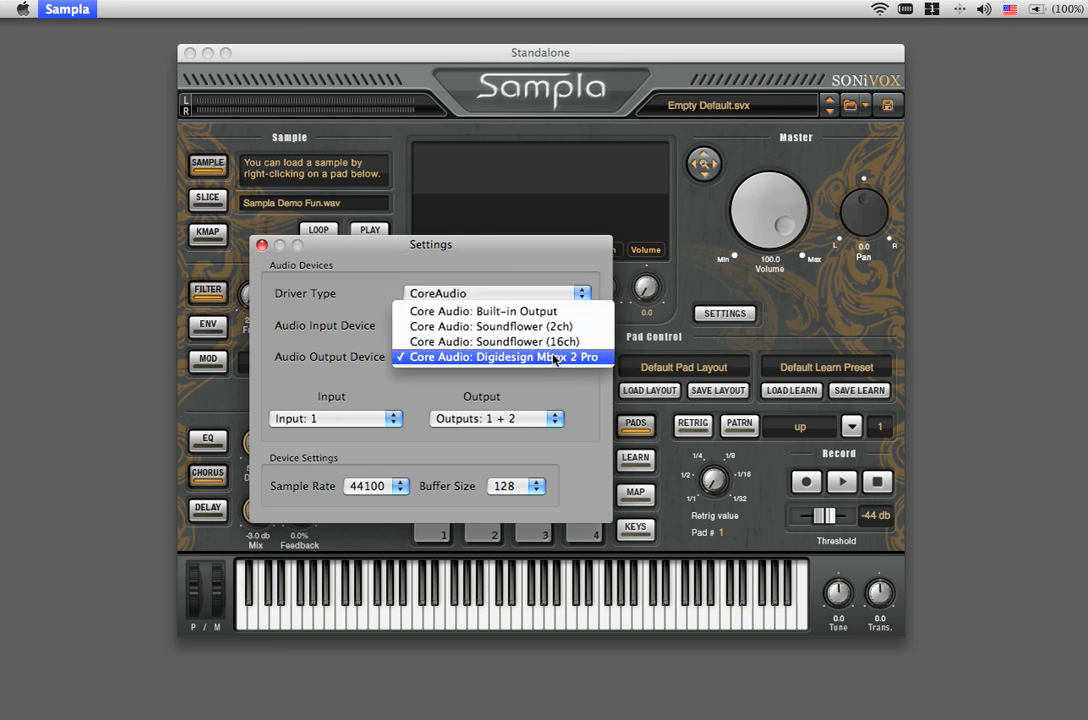
{"action": "left_click", "coordinate": [553, 358]}
{"action": "left_click", "coordinate": [546, 428]}
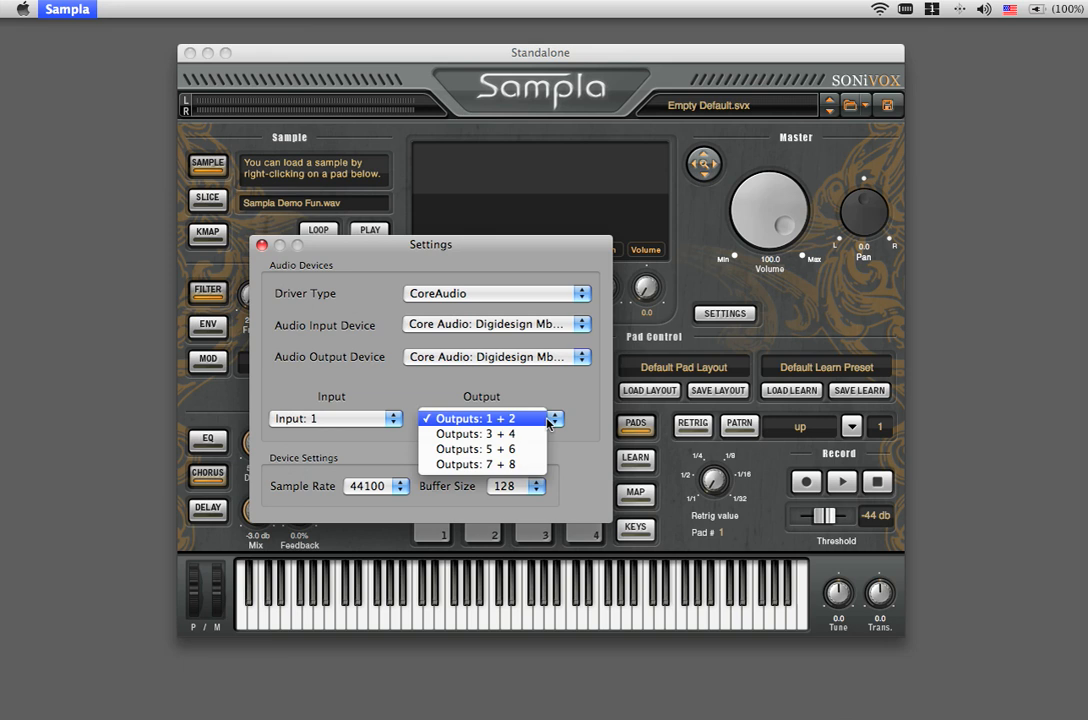
{"action": "left_click", "coordinate": [538, 420]}
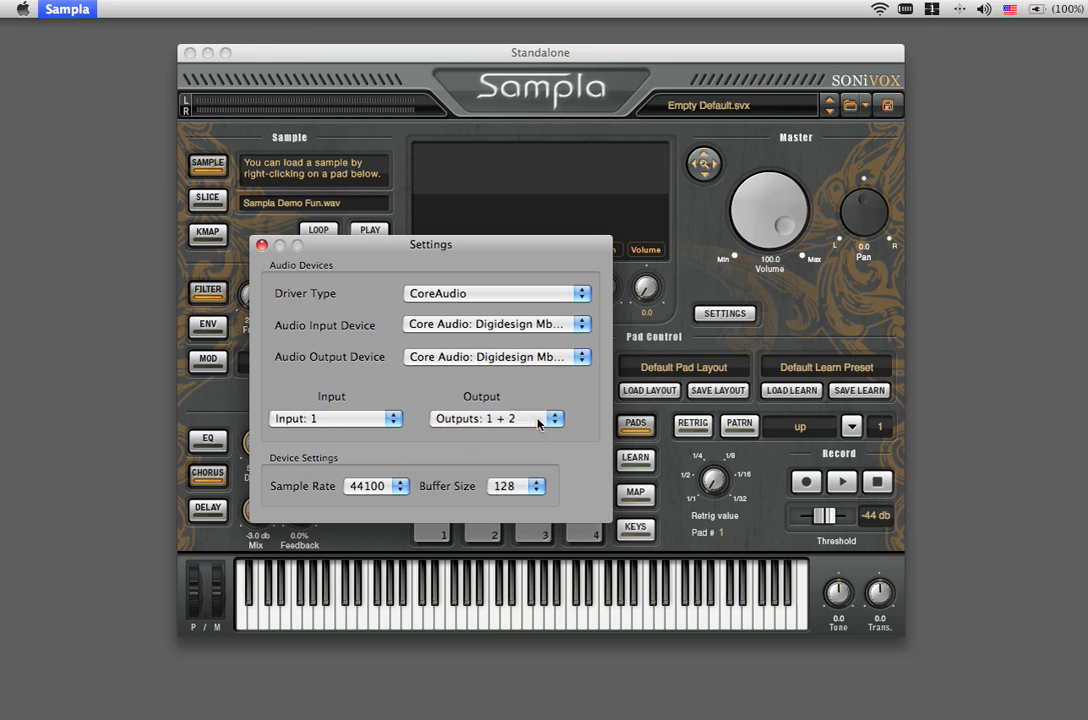
{"action": "left_click", "coordinate": [358, 424]}
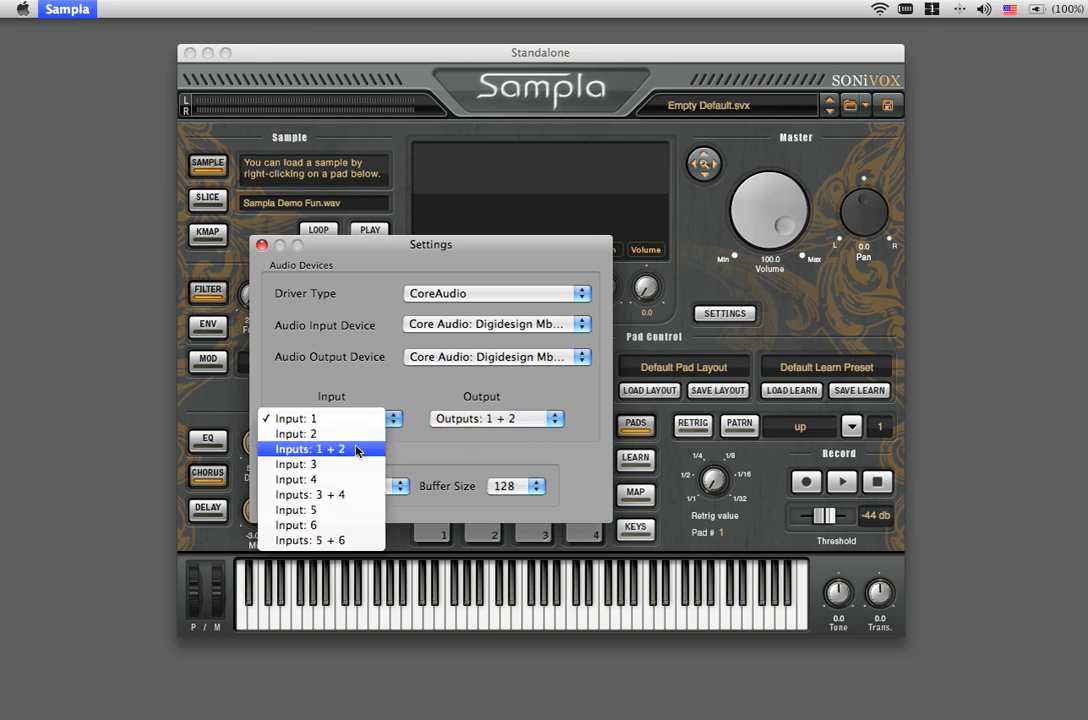
{"action": "left_click", "coordinate": [357, 450]}
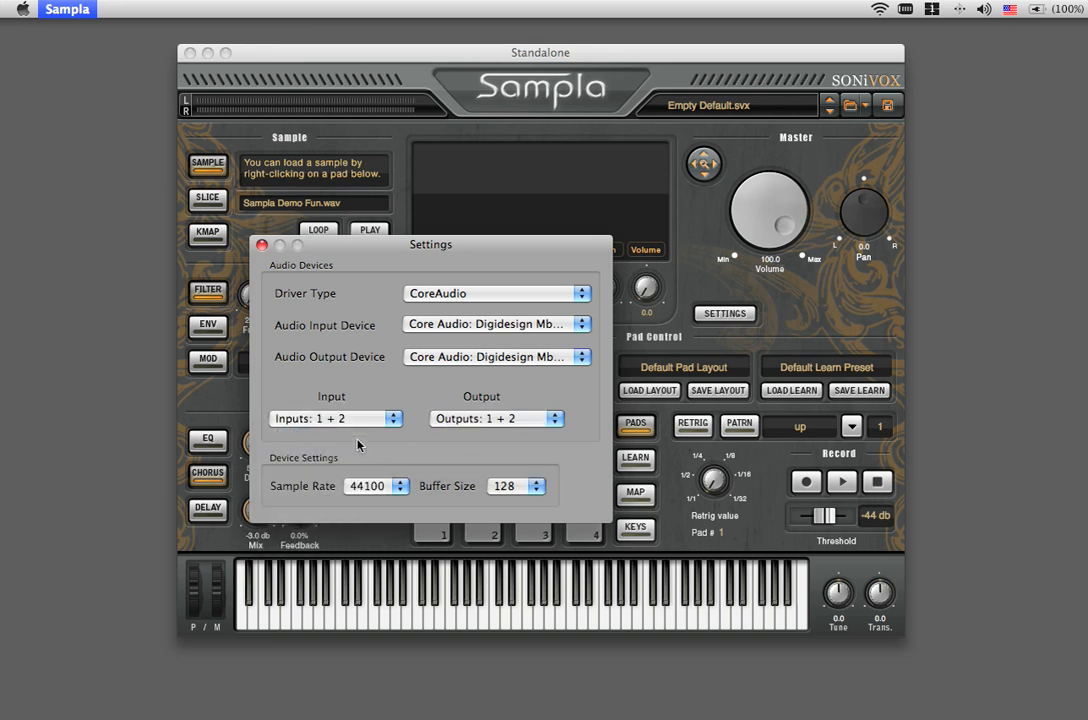
- Choose a sample rate of 44100 and a buffer size of 128, and close the audio settings
{"action": "left_click", "coordinate": [388, 487]}
{"action": "left_click", "coordinate": [386, 487]}
{"action": "left_click", "coordinate": [534, 486]}
{"action": "left_click", "coordinate": [535, 487]}
{"action": "left_click", "coordinate": [262, 246]}
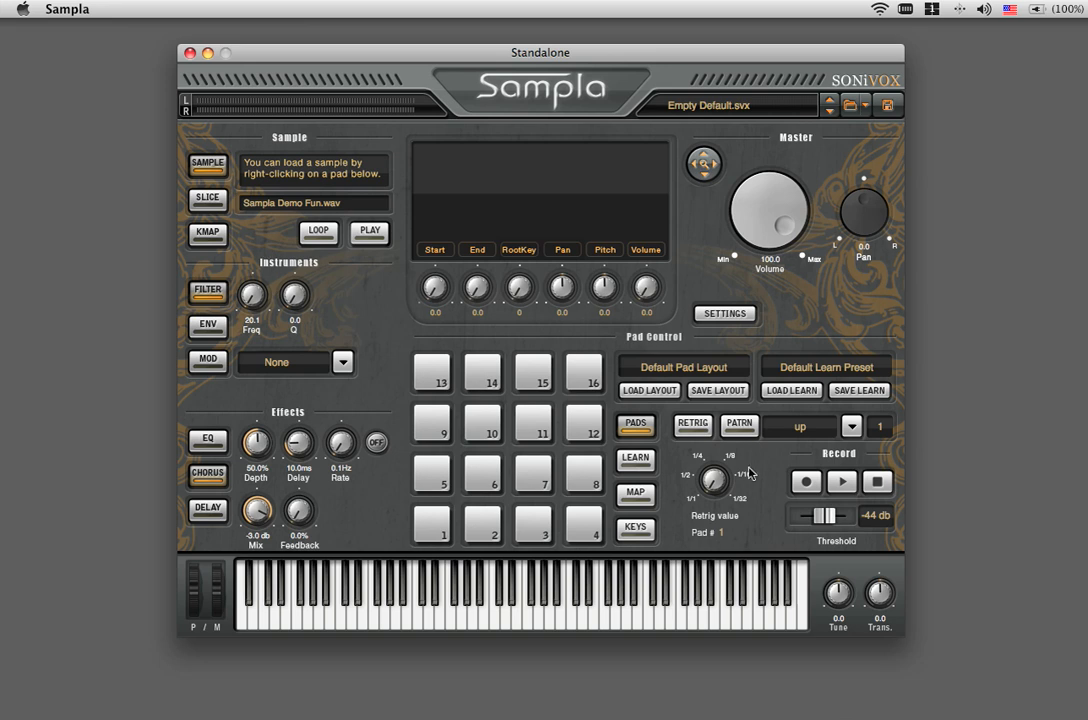
- Arm recording and save the new WAV file as "Sampla Demo Fun" in the Sampla User Recorded Samples folder
{"action": "left_click", "coordinate": [808, 484]}
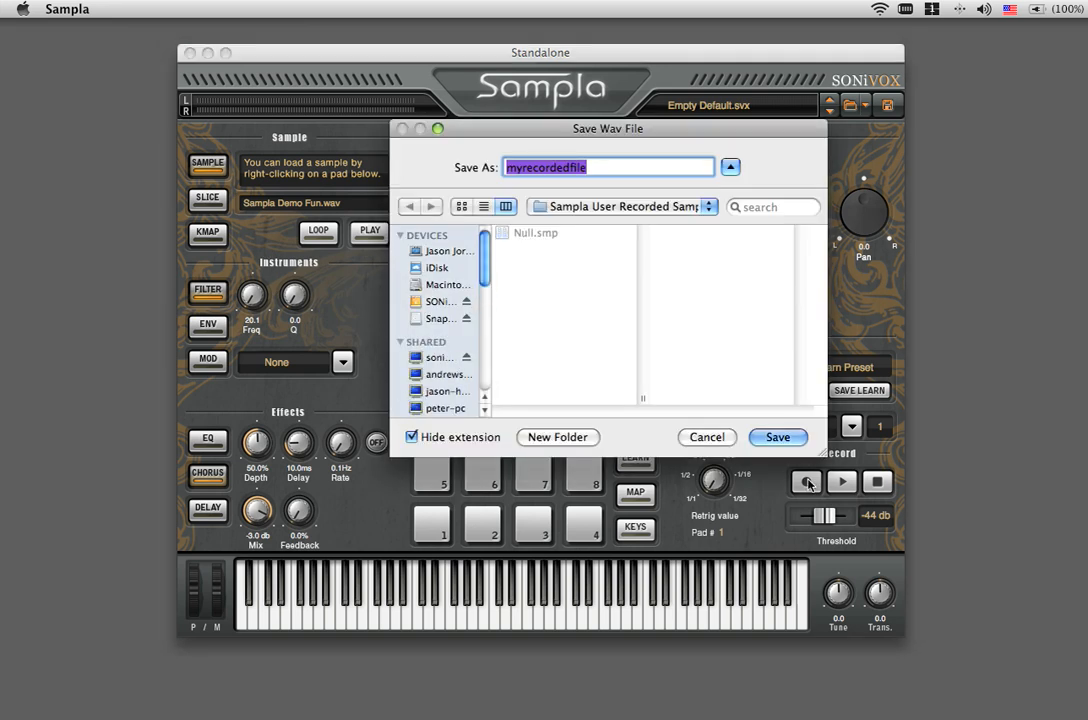
{"action": "type", "text": "Sampla"}
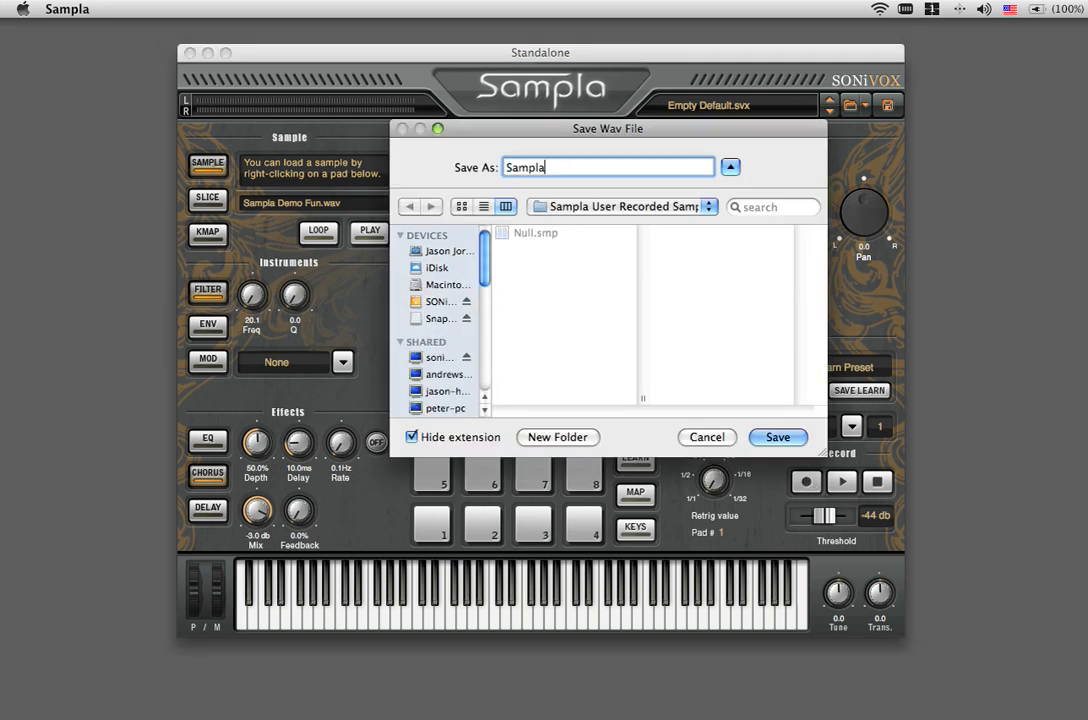
{"action": "type", "text": " Demo Fun"}
{"action": "left_click", "coordinate": [798, 437]}
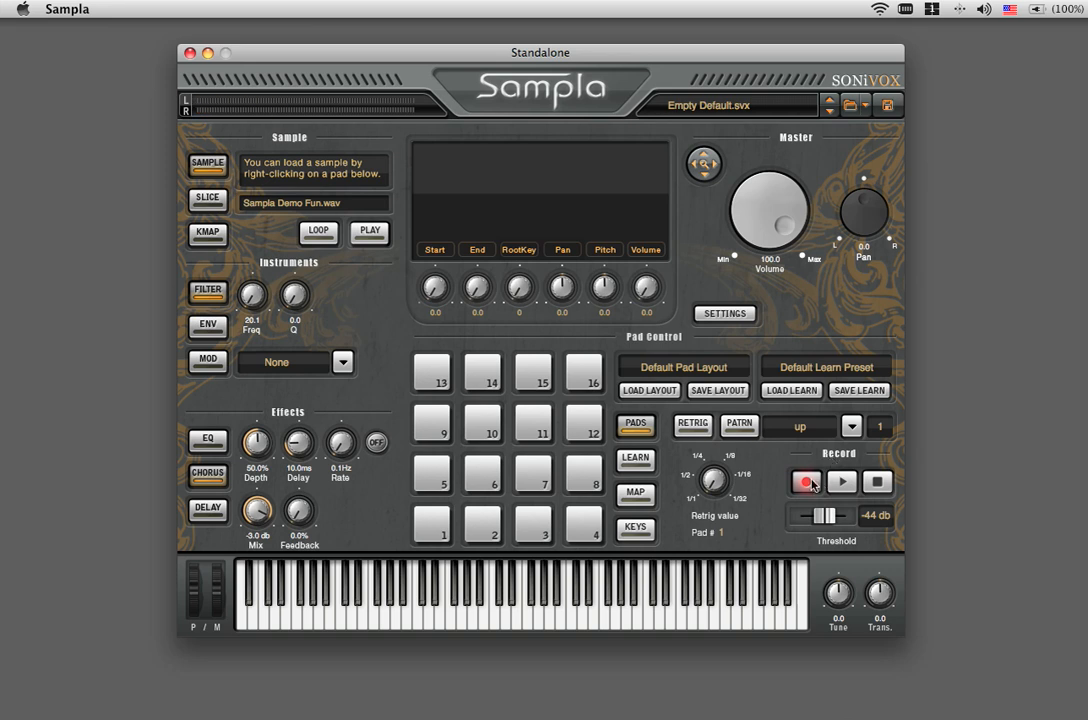
- Record the incoming audio with the threshold at -44 dB and stop the take
{"action": "mouse_move", "coordinate": [825, 515]}
{"action": "left_mouse_down"}
{"action": "mouse_move", "coordinate": [801, 514]}
{"action": "mouse_move", "coordinate": [826, 515]}
{"action": "left_mouse_up"}
{"action": "left_click", "coordinate": [840, 482]}
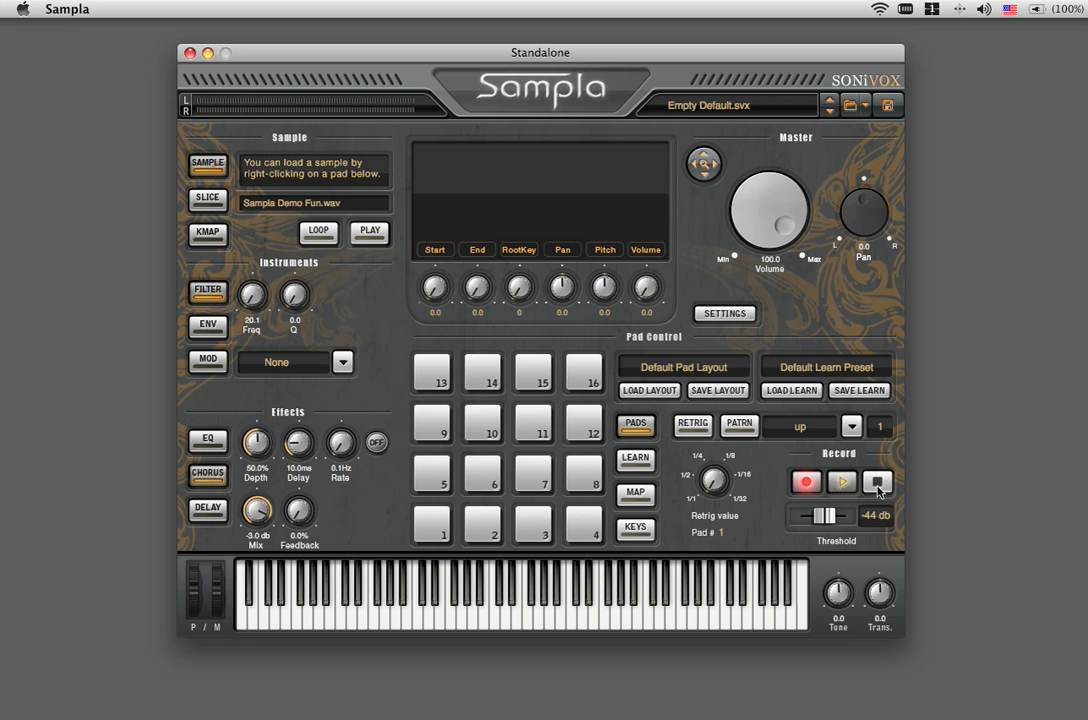
{"action": "left_click", "coordinate": [885, 489]}
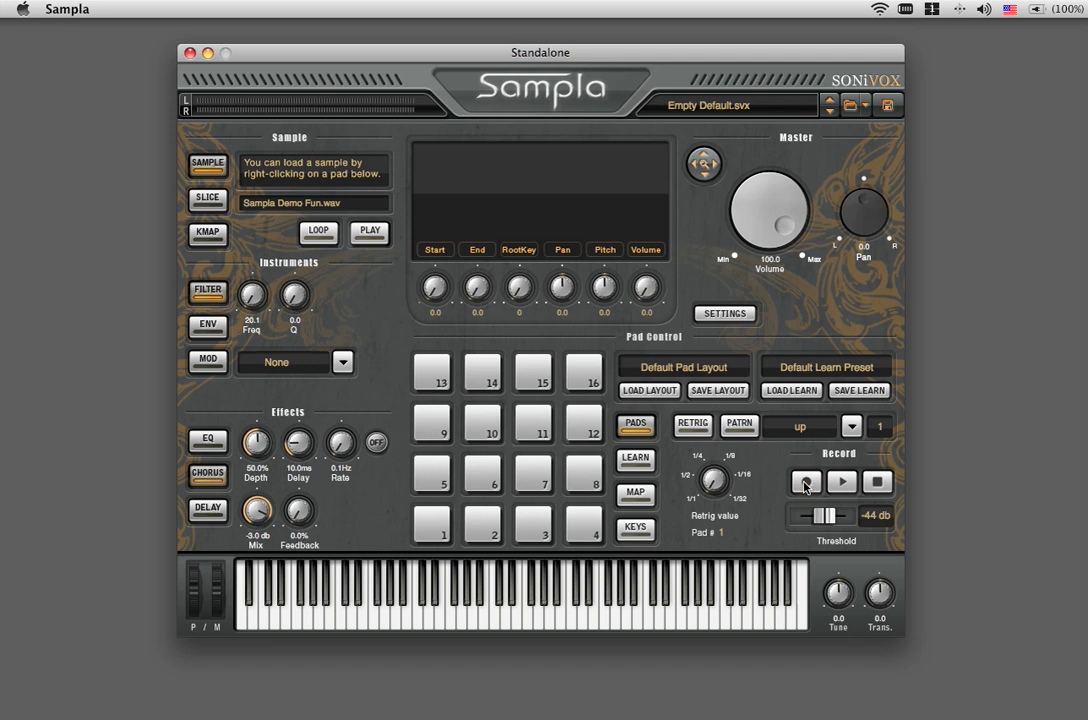
- Load the recorded Sampla Demo Fun.wav onto pad 1
{"action": "right_click", "coordinate": [441, 531]}
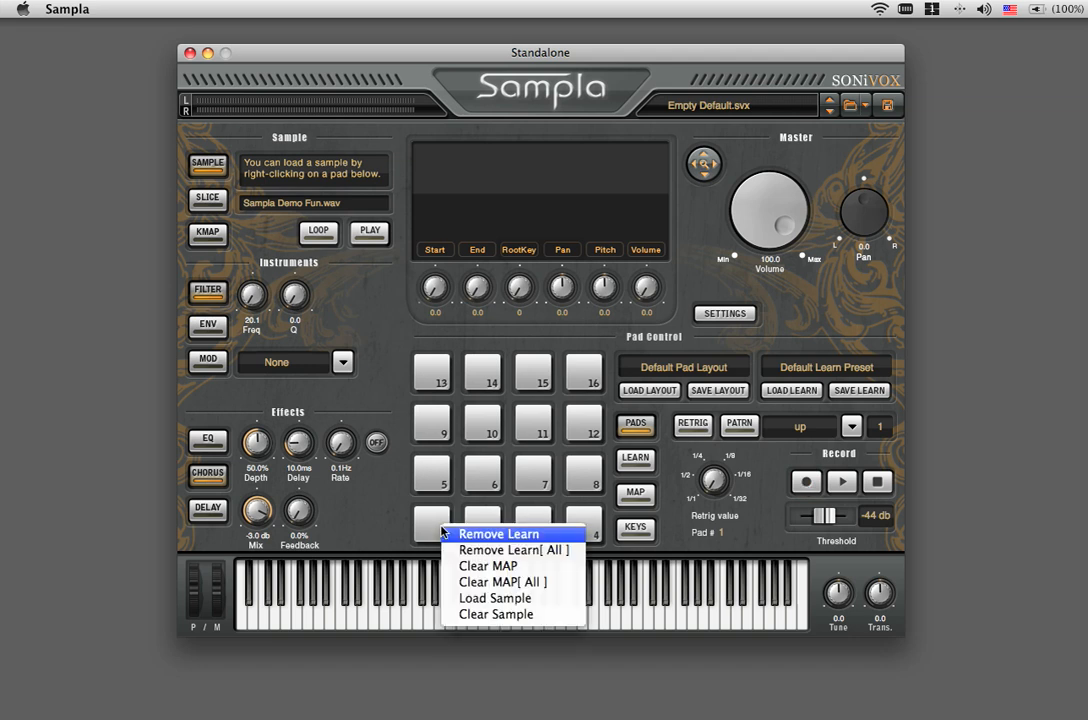
{"action": "left_click", "coordinate": [493, 599]}
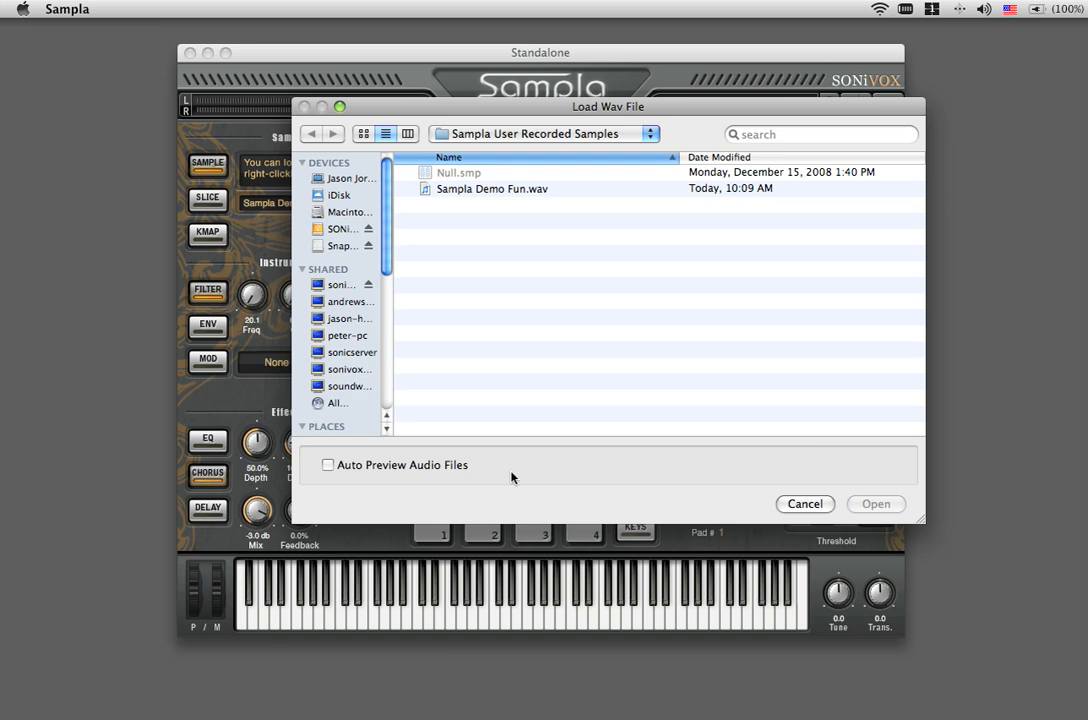
{"action": "left_click", "coordinate": [466, 190]}
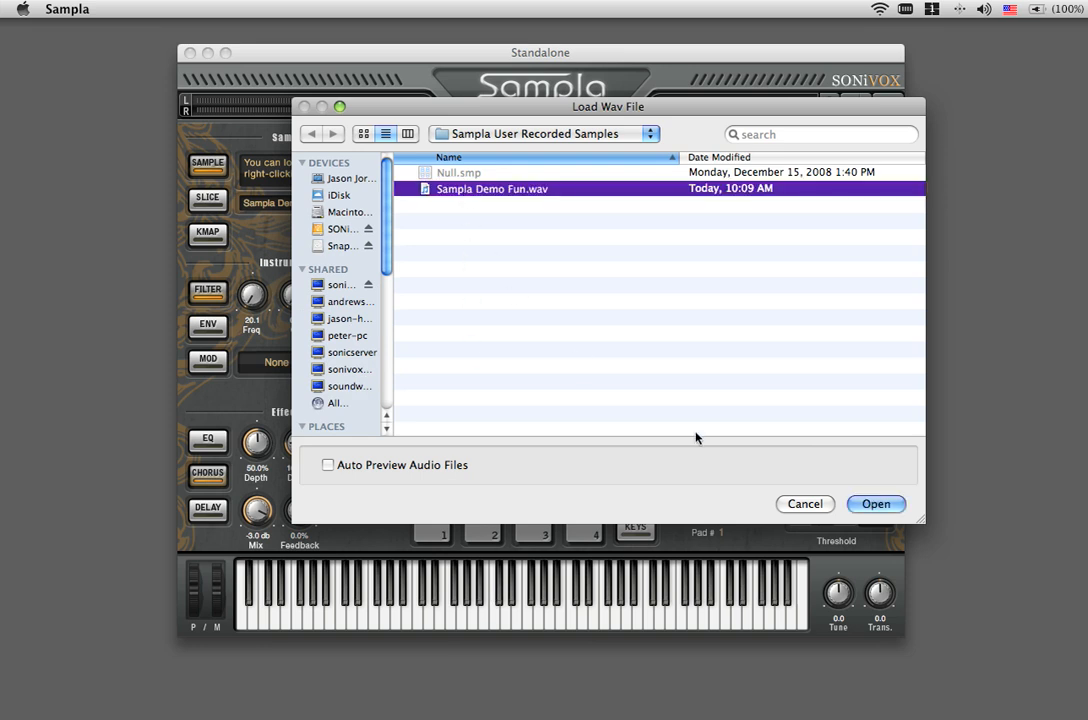
{"action": "left_click", "coordinate": [868, 503]}
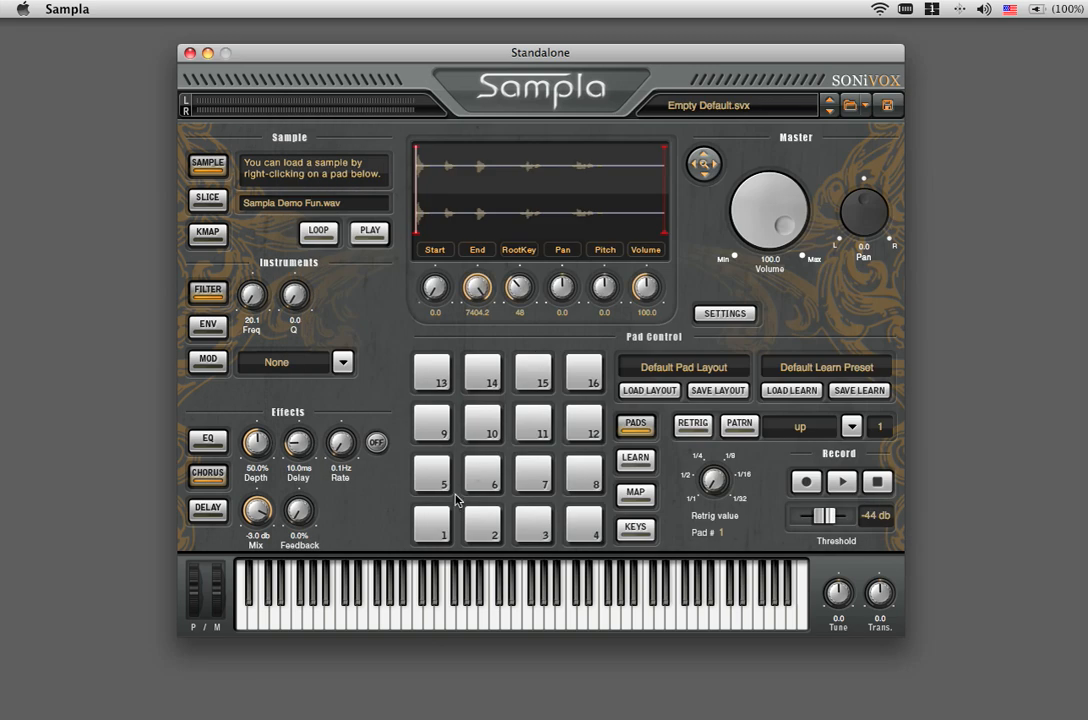
- Raise the loaded sample's volume to 199 and try adjusting its start and end points
{"action": "left_click_drag", "start_coordinate": [642, 286], "coordinate": [661, 324]}
{"action": "mouse_move", "coordinate": [416, 198]}
{"action": "left_mouse_down"}
{"action": "mouse_move", "coordinate": [457, 199]}
{"action": "mouse_move", "coordinate": [412, 198]}
{"action": "left_mouse_up"}
{"action": "mouse_move", "coordinate": [478, 284]}
{"action": "left_mouse_down"}
{"action": "mouse_move", "coordinate": [488, 282]}
{"action": "mouse_move", "coordinate": [474, 307]}
{"action": "left_mouse_up"}
- Slice the sample into five regions, ending region 1 at 529 ms and starting regions 2 to 5 at 856, 1813, 3073 and 4735 ms
{"action": "left_click", "coordinate": [208, 197]}
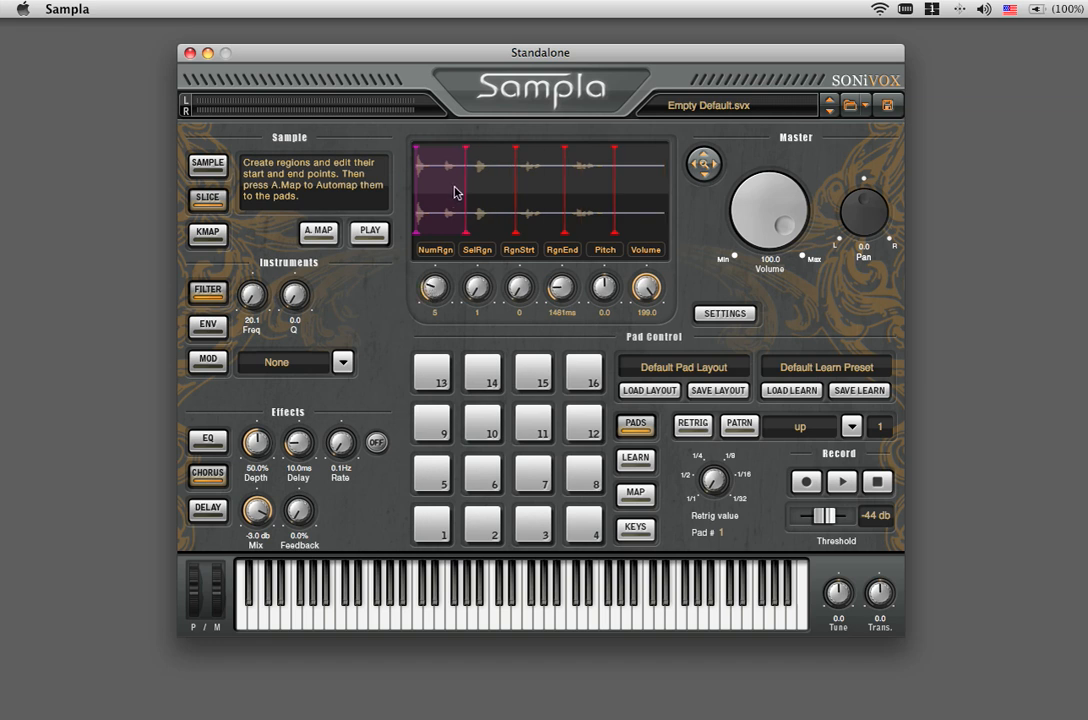
{"action": "left_click_drag", "start_coordinate": [465, 188], "coordinate": [432, 187]}
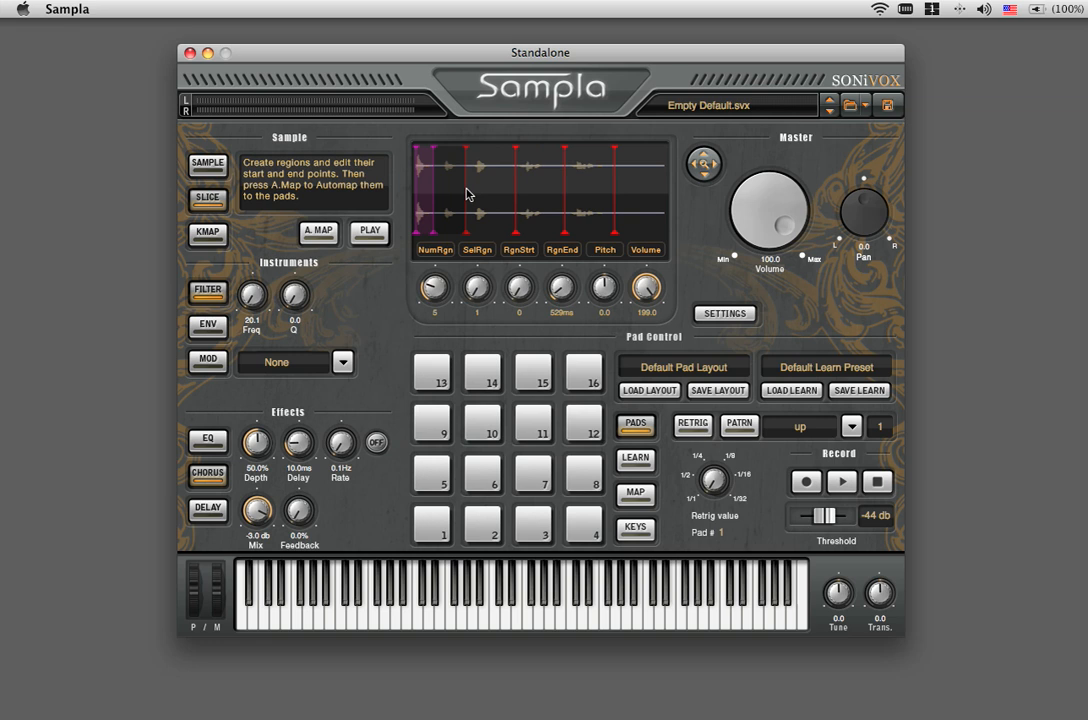
{"action": "left_click_drag", "start_coordinate": [464, 190], "coordinate": [447, 192]}
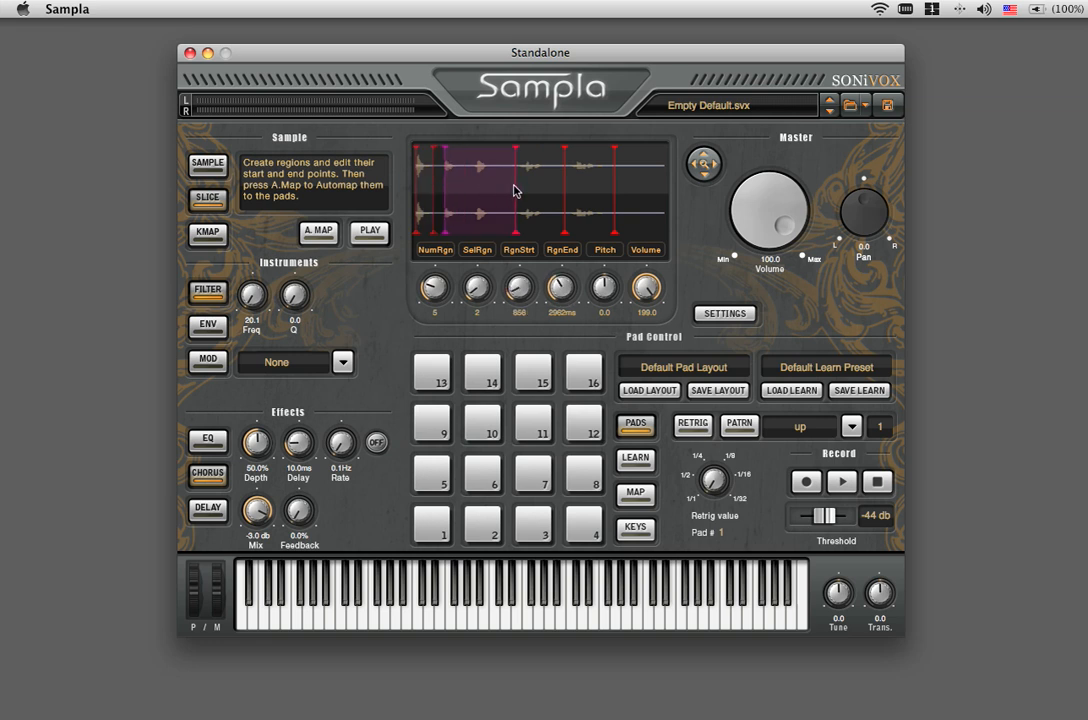
{"action": "left_click_drag", "start_coordinate": [515, 186], "coordinate": [475, 191]}
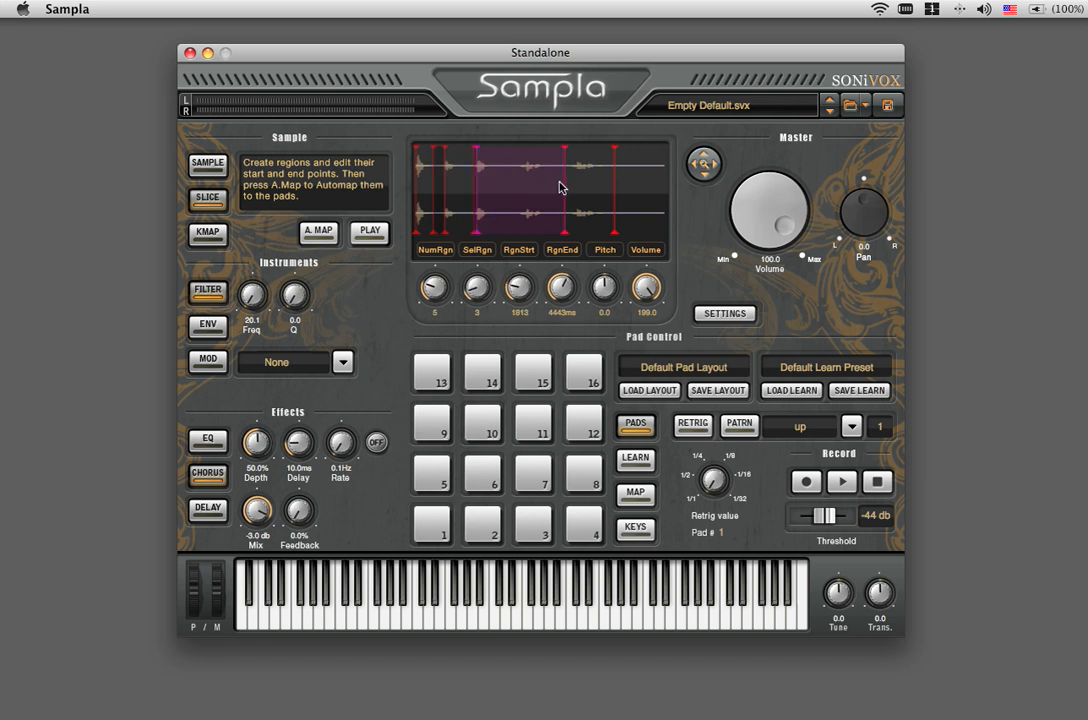
{"action": "left_click_drag", "start_coordinate": [565, 182], "coordinate": [518, 183]}
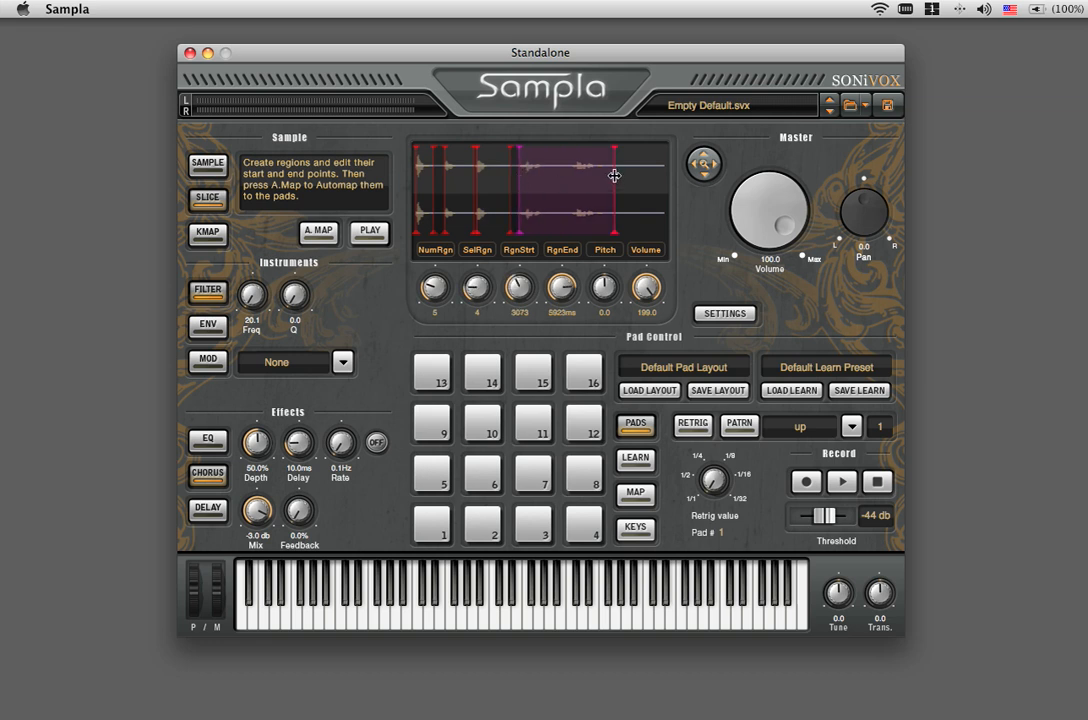
{"action": "mouse_move", "coordinate": [614, 176]}
{"action": "left_mouse_down"}
{"action": "mouse_move", "coordinate": [558, 176]}
{"action": "mouse_move", "coordinate": [602, 178]}
{"action": "mouse_move", "coordinate": [566, 178]}
{"action": "mouse_move", "coordinate": [585, 178]}
{"action": "mouse_move", "coordinate": [575, 178]}
{"action": "left_mouse_up"}
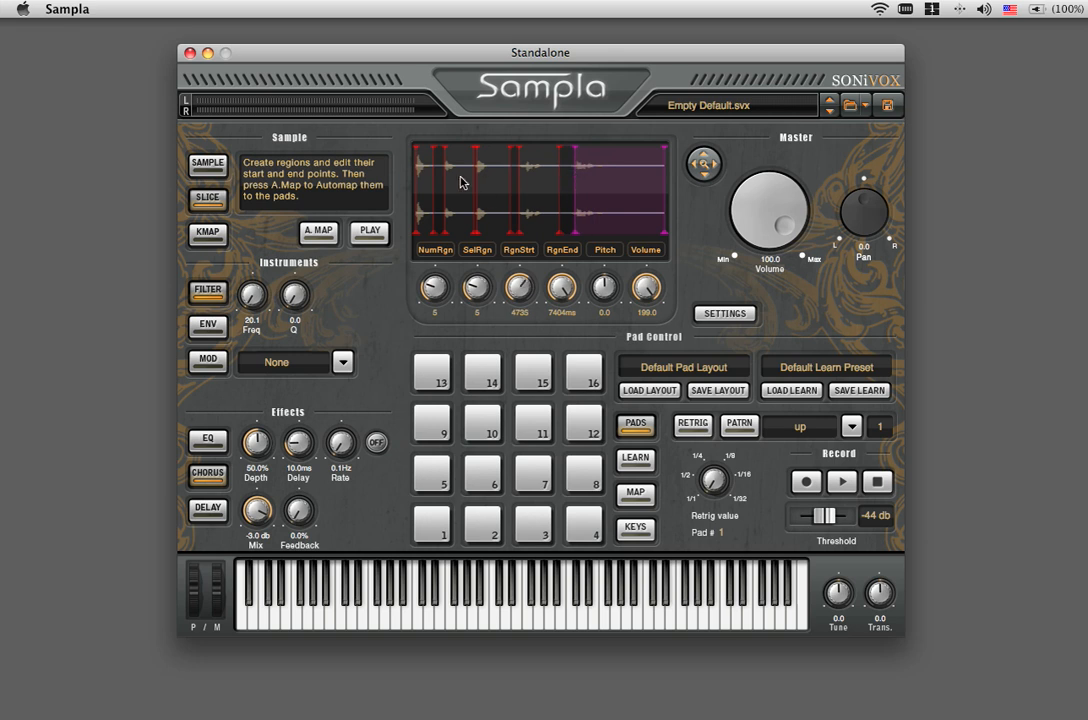
- Automap the five slices to the pads and check the slices on pads 2 and 3
{"action": "right_click", "coordinate": [425, 188]}
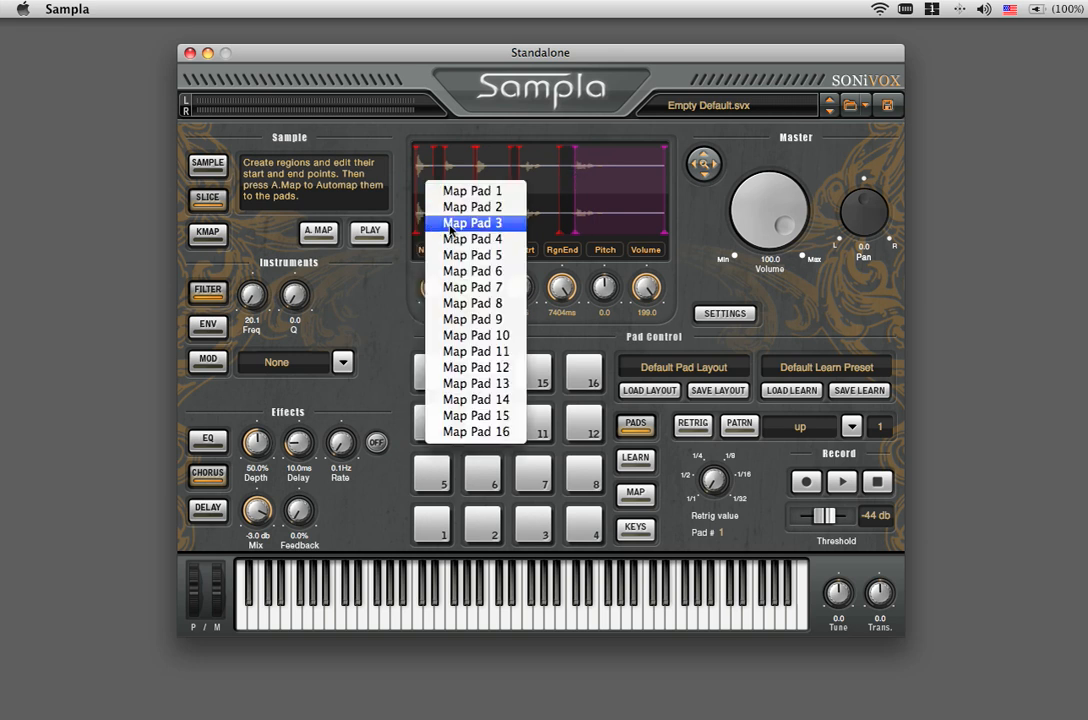
{"action": "left_click", "coordinate": [390, 232]}
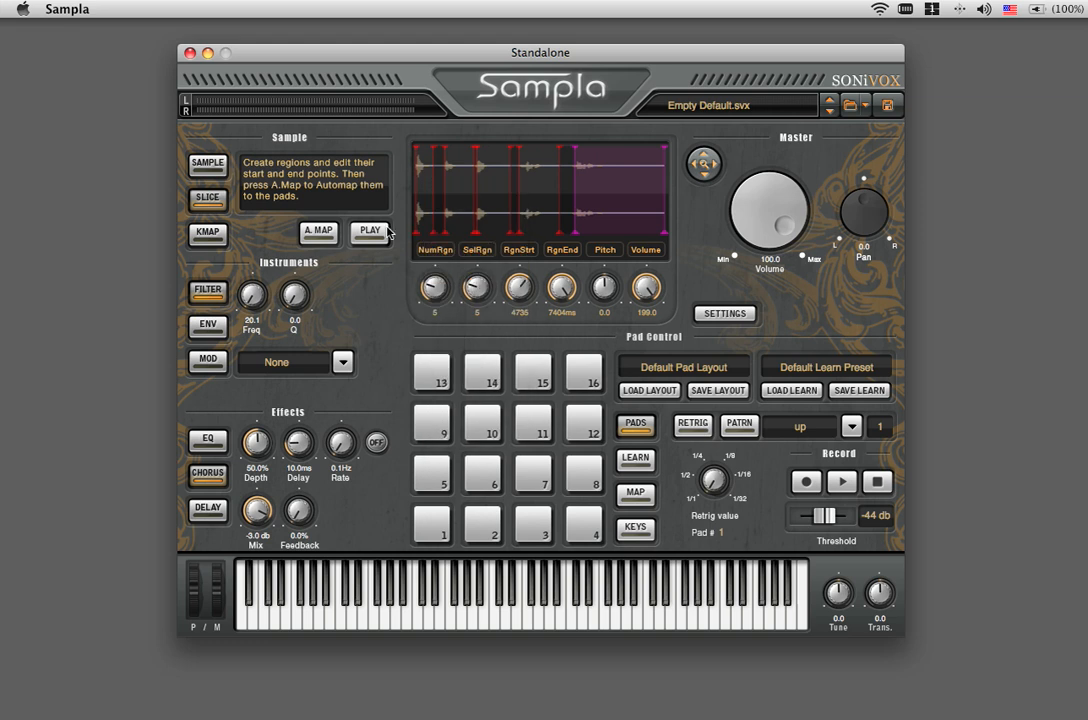
{"action": "left_click", "coordinate": [325, 234]}
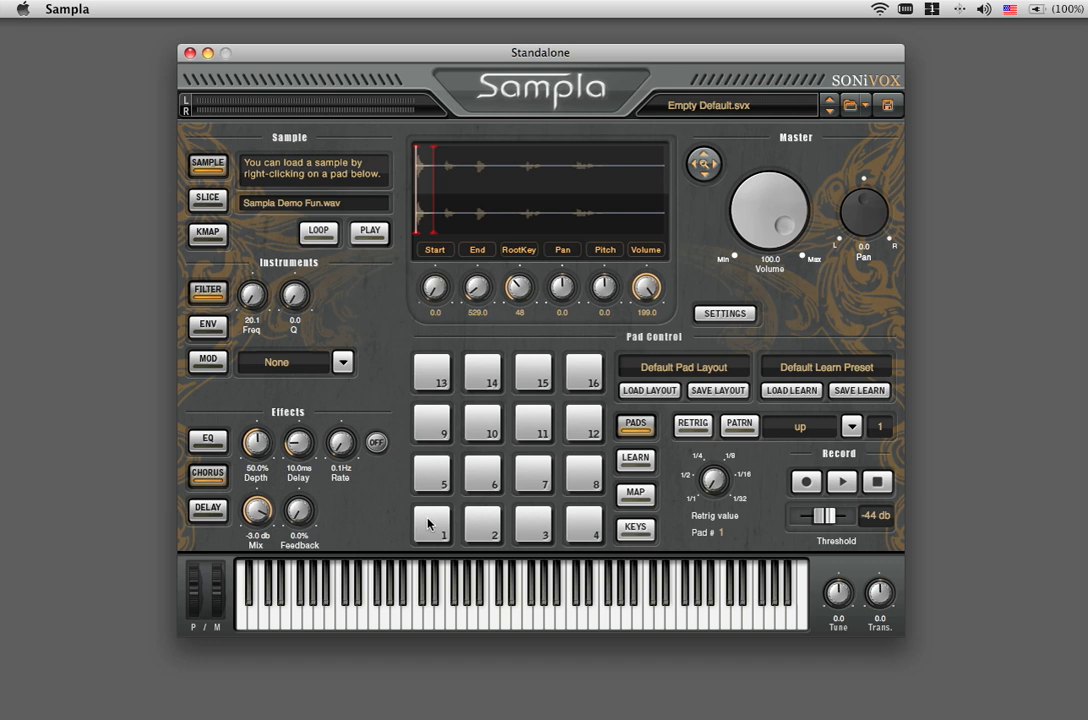
{"action": "left_click", "coordinate": [497, 530]}
{"action": "left_click", "coordinate": [530, 522]}
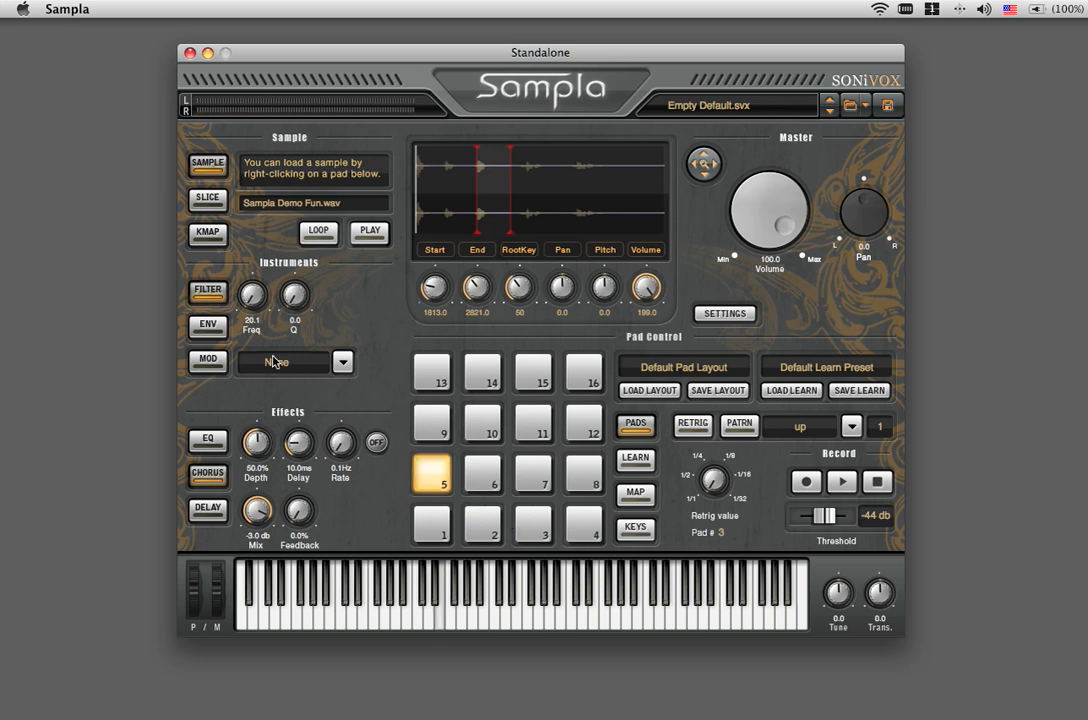
- Set the envelope velocity to 0.3 for the filter and 0.9 for the amp
{"action": "left_click", "coordinate": [207, 326]}
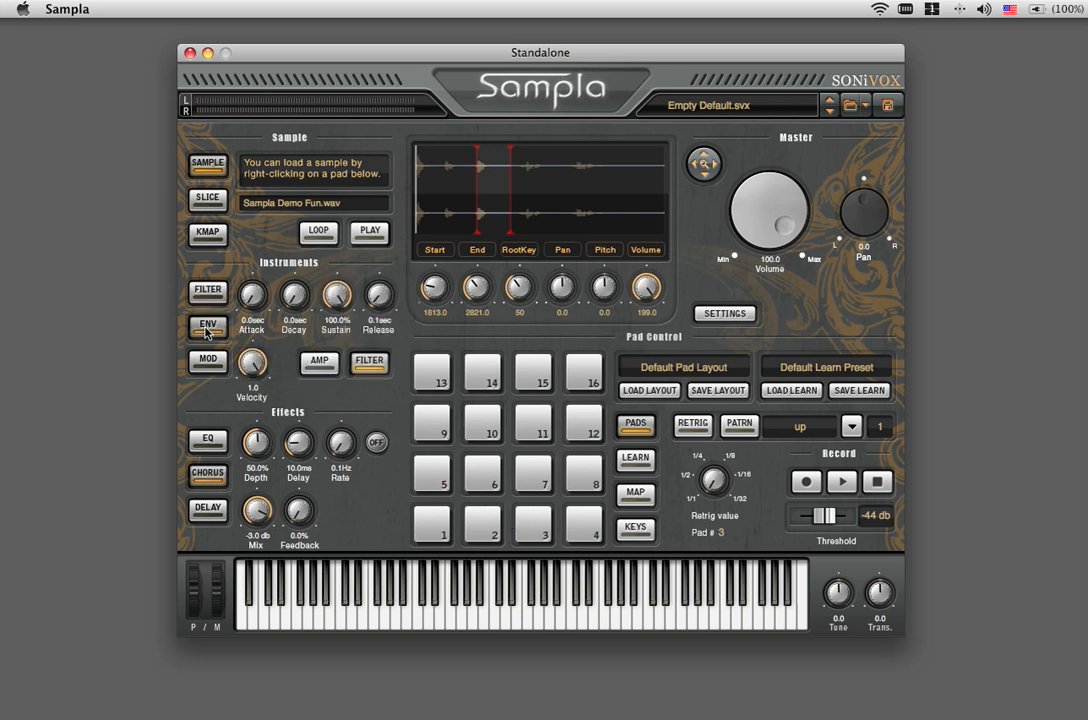
{"action": "left_click", "coordinate": [333, 371]}
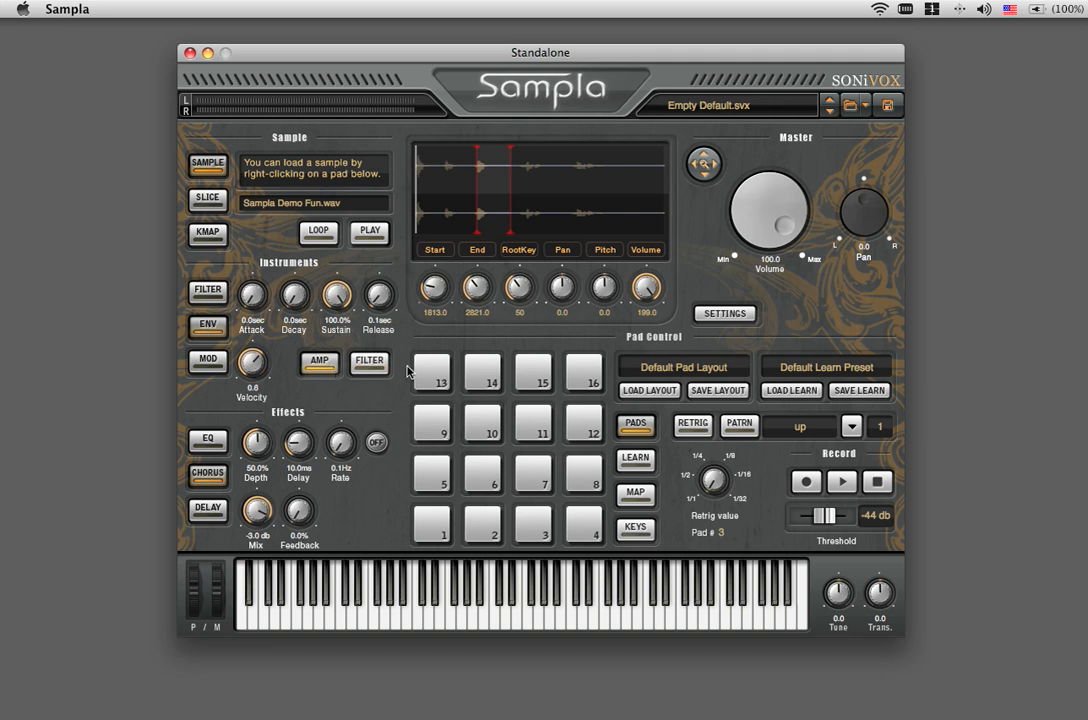
{"action": "left_click", "coordinate": [371, 371]}
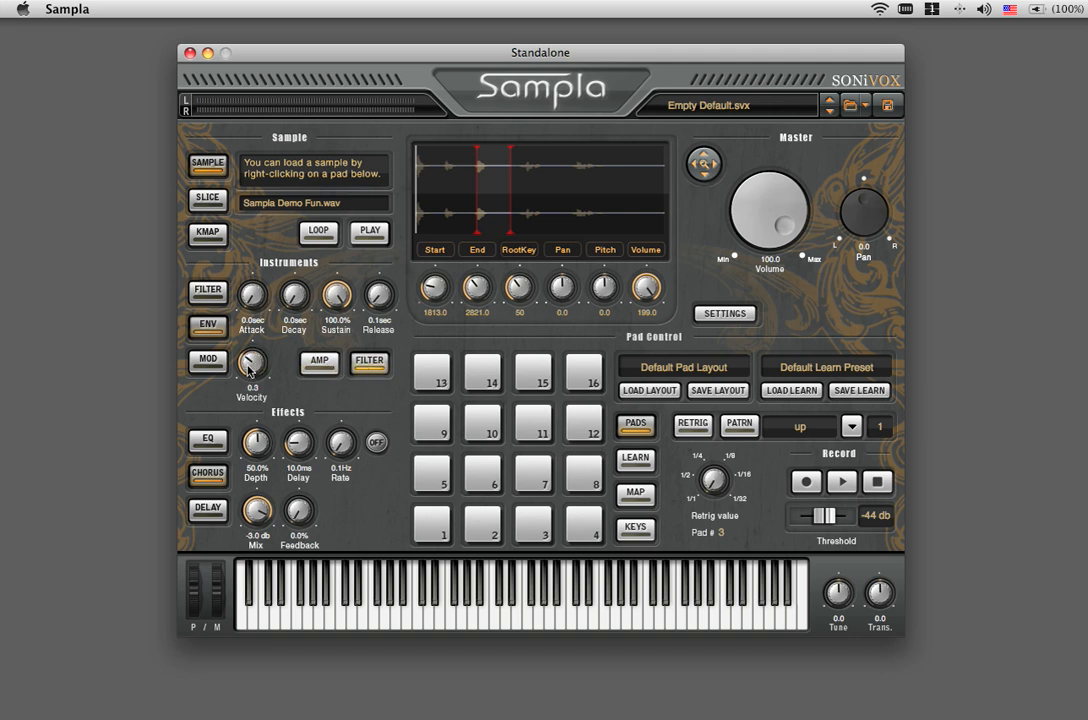
{"action": "left_click", "coordinate": [310, 366]}
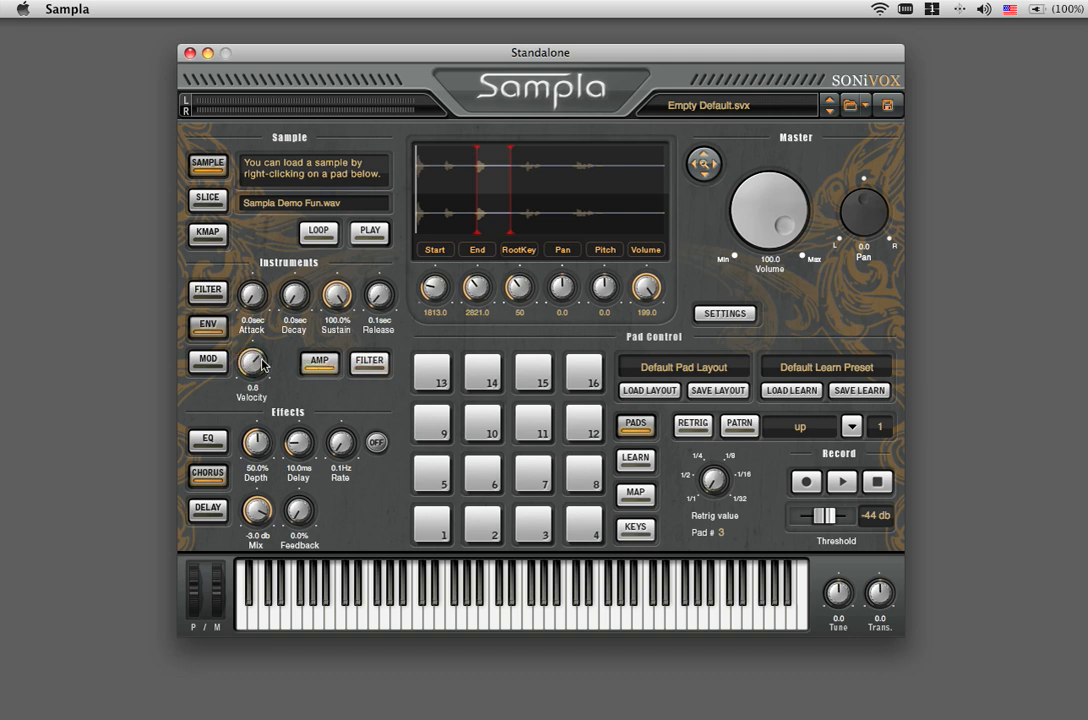
{"action": "left_click_drag", "start_coordinate": [262, 362], "coordinate": [222, 316]}
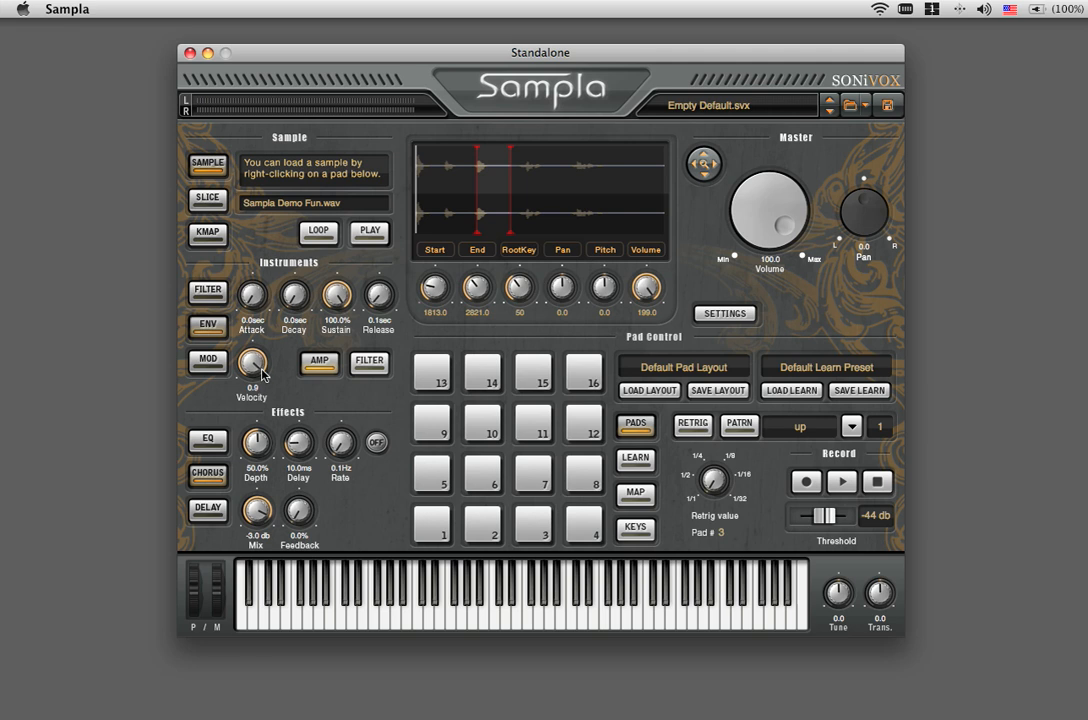
- Apply a Low Pass-4P filter with the frequency at about 2624 and Q at 16.5
{"action": "left_click", "coordinate": [205, 292]}
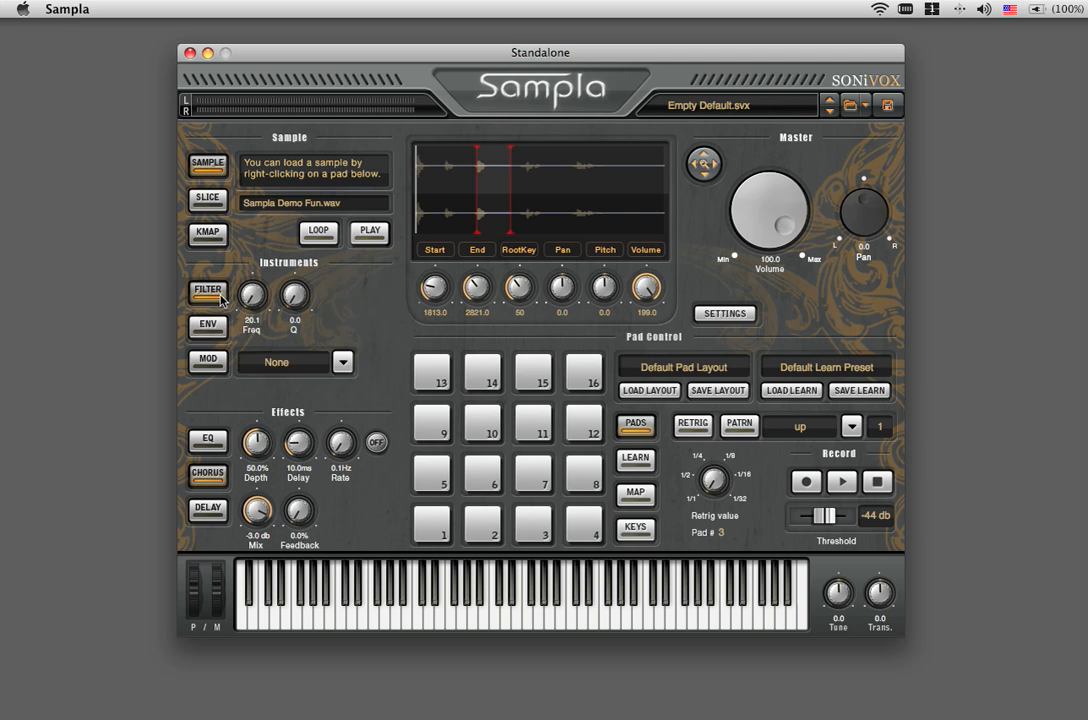
{"action": "left_click", "coordinate": [342, 363]}
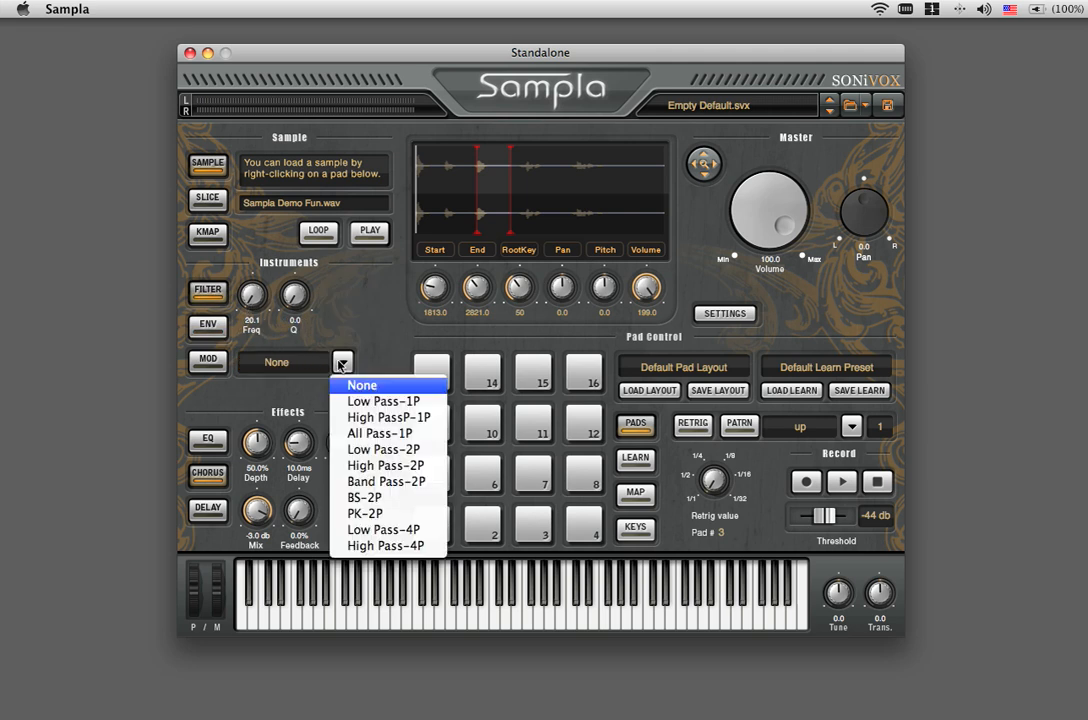
{"action": "left_click", "coordinate": [366, 530]}
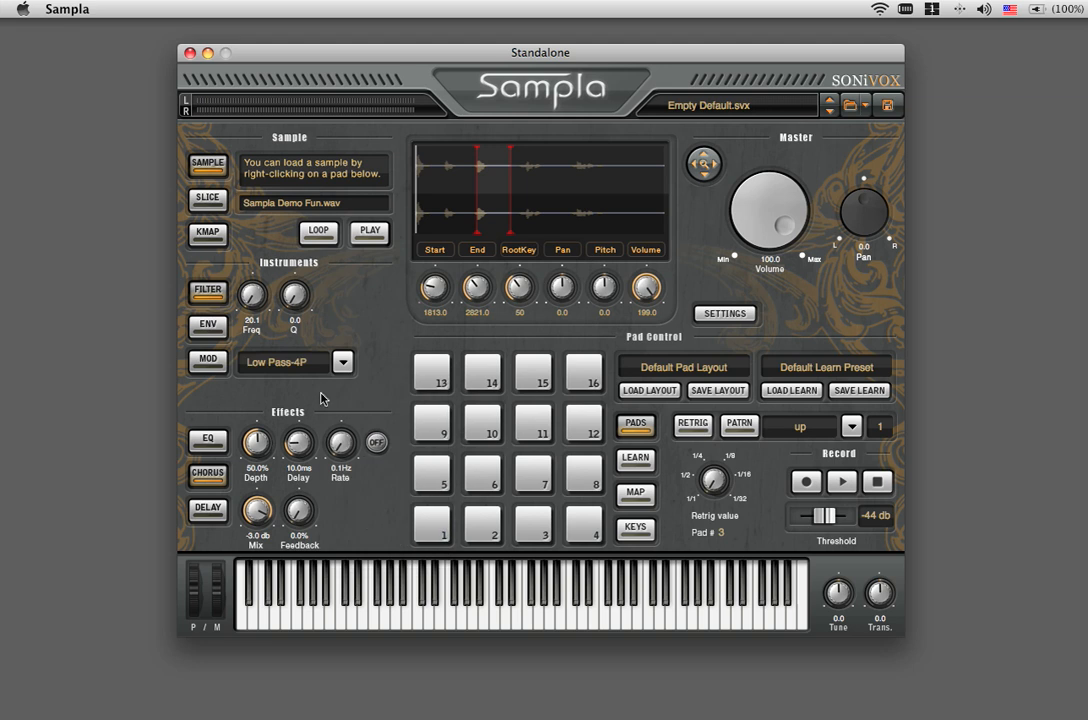
{"action": "mouse_move", "coordinate": [249, 307]}
{"action": "left_mouse_down"}
{"action": "mouse_move", "coordinate": [260, 292]}
{"action": "mouse_move", "coordinate": [306, 291]}
{"action": "mouse_move", "coordinate": [307, 302]}
{"action": "mouse_move", "coordinate": [252, 297]}
{"action": "mouse_move", "coordinate": [262, 293]}
{"action": "left_mouse_up"}
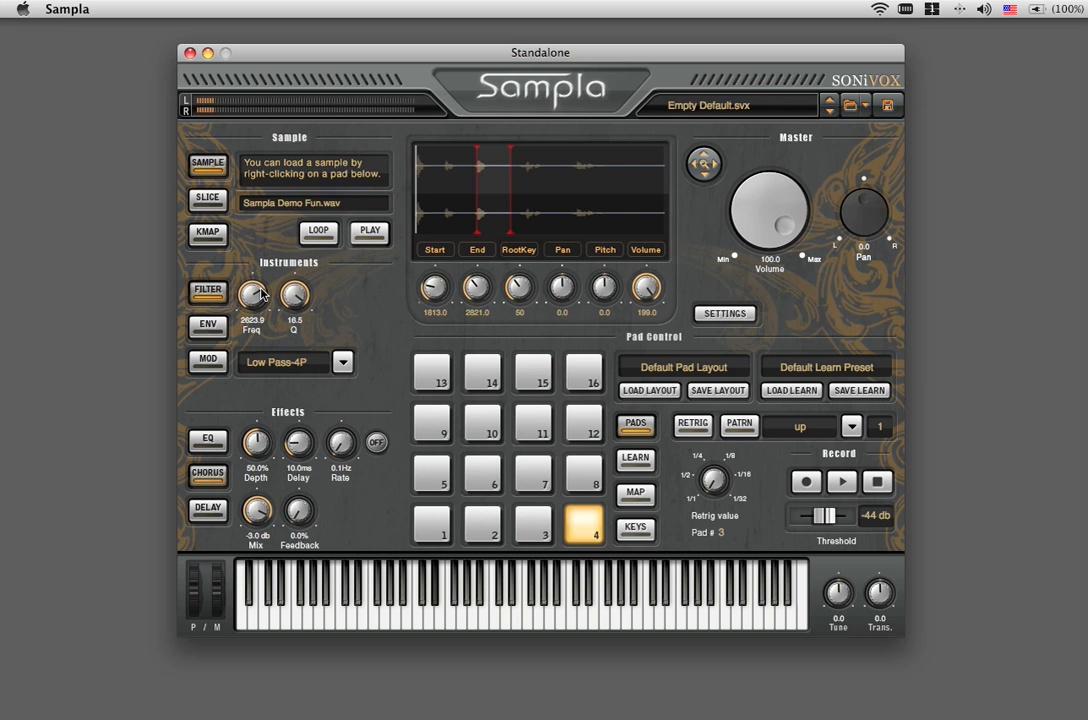
- Set the filter modulation amount to about 37.5% and the LFO2 rate to about 1.3 Hz
{"action": "left_click", "coordinate": [208, 361]}
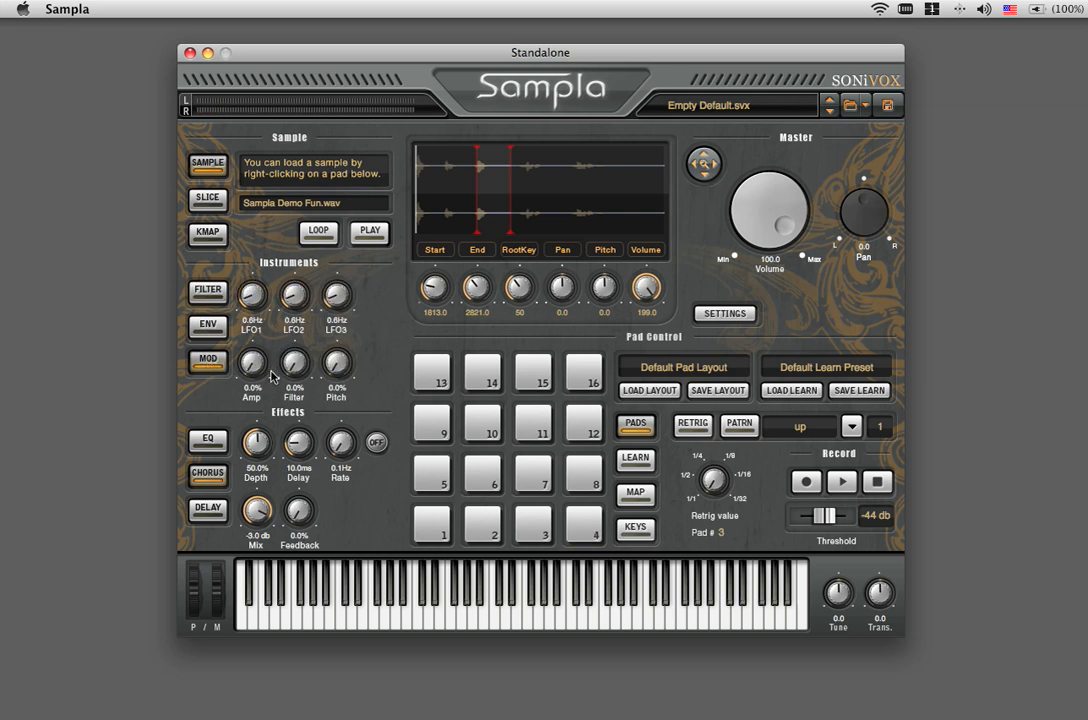
{"action": "left_click_drag", "start_coordinate": [291, 365], "coordinate": [292, 352]}
{"action": "mouse_move", "coordinate": [292, 304]}
{"action": "left_mouse_down"}
{"action": "mouse_move", "coordinate": [296, 285]}
{"action": "mouse_move", "coordinate": [303, 295]}
{"action": "mouse_move", "coordinate": [290, 295]}
{"action": "left_mouse_up"}
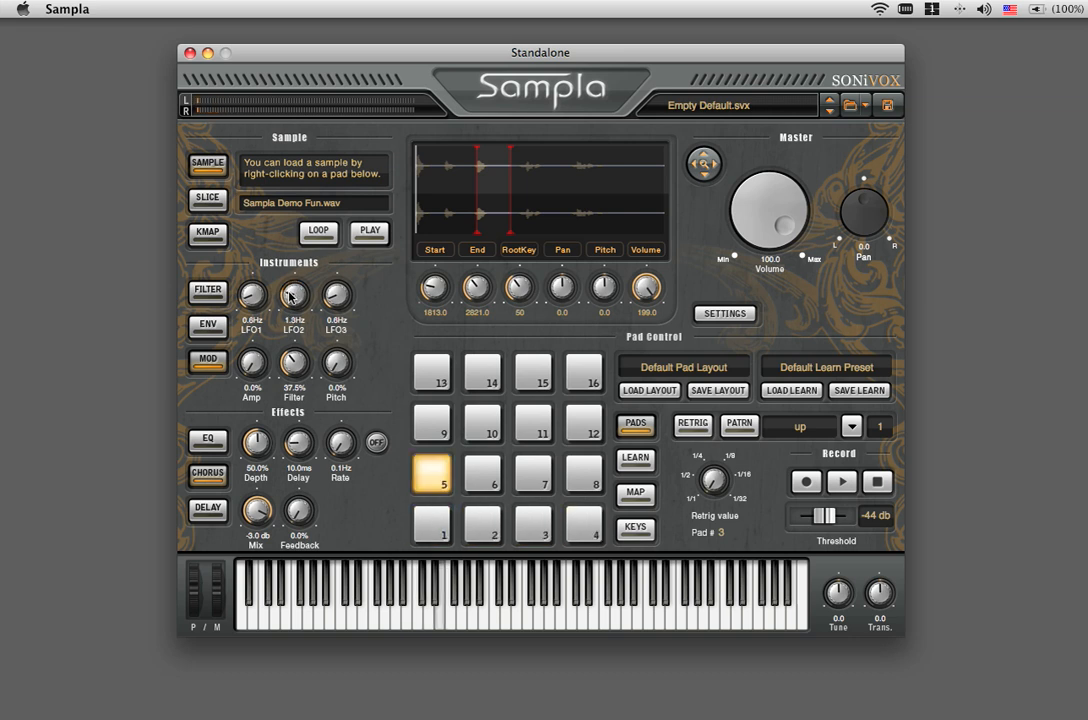
- Raise the EQ to about 6.3 dB mid, 9.4 dB high and 14.9 dB treble, and enable the chorus at a rate of about 3.5 Hz
{"action": "left_click", "coordinate": [208, 447]}
{"action": "left_click_drag", "start_coordinate": [372, 472], "coordinate": [295, 458]}
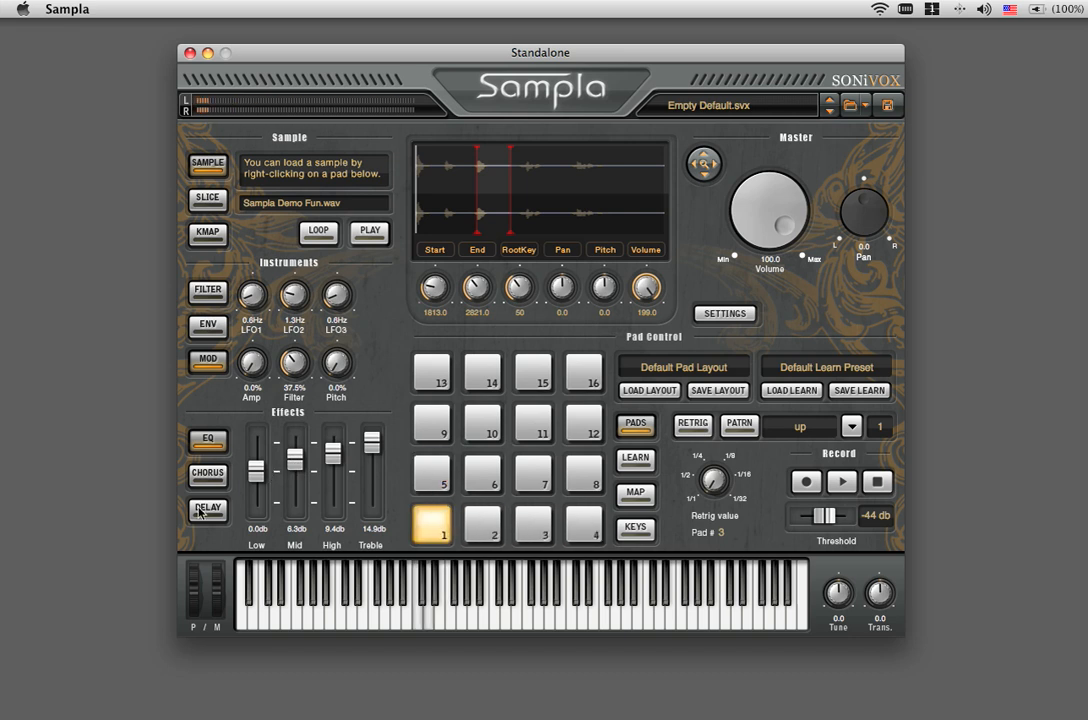
{"action": "left_click", "coordinate": [208, 474]}
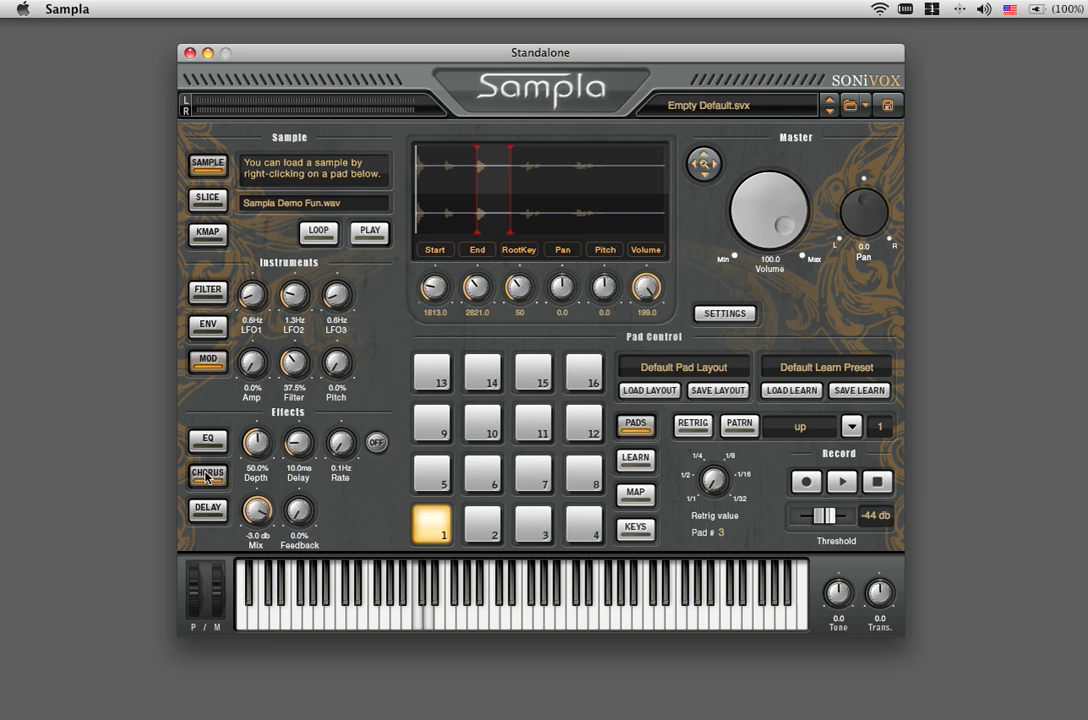
{"action": "left_click", "coordinate": [376, 442]}
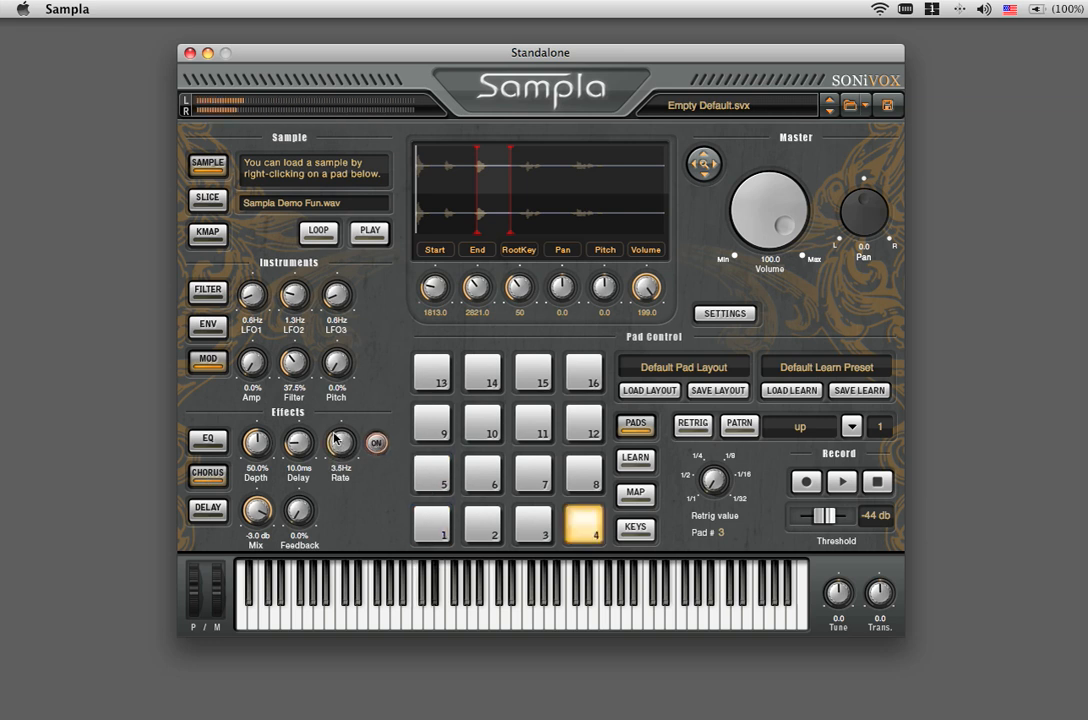
- Enable the delay effect with mix at about 5.2%, feedback at about 13.7% and Delay L at about 130.3 ms
{"action": "left_click", "coordinate": [212, 508]}
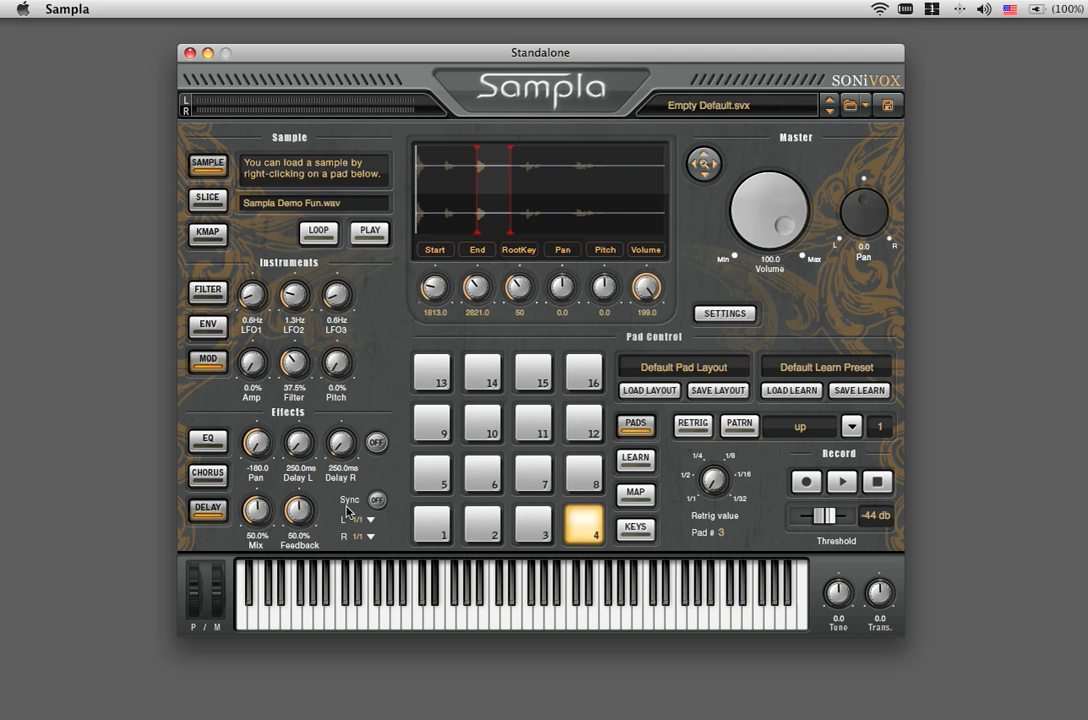
{"action": "left_click", "coordinate": [377, 443]}
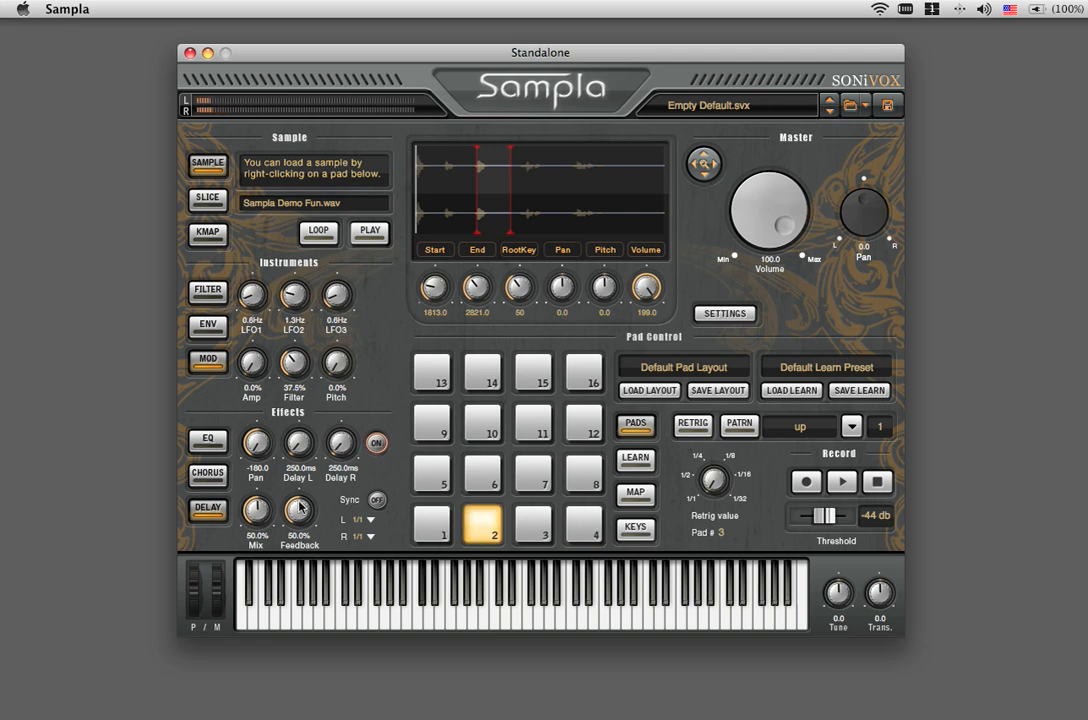
{"action": "left_click_drag", "start_coordinate": [296, 508], "coordinate": [254, 519]}
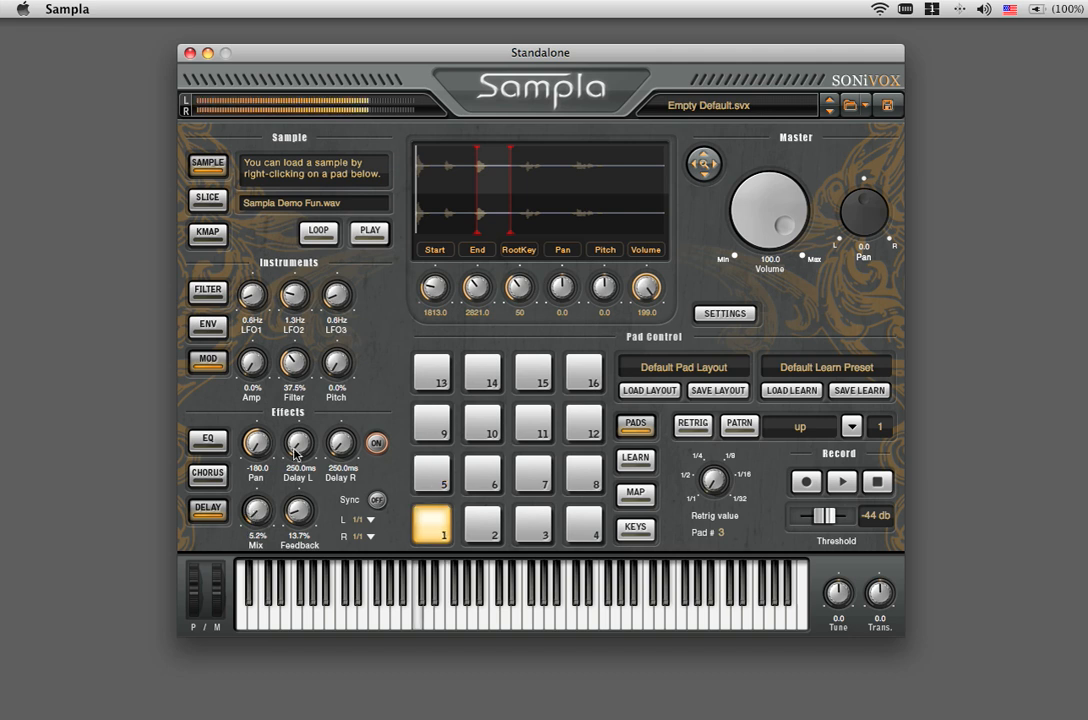
{"action": "left_click_drag", "start_coordinate": [295, 453], "coordinate": [295, 456]}
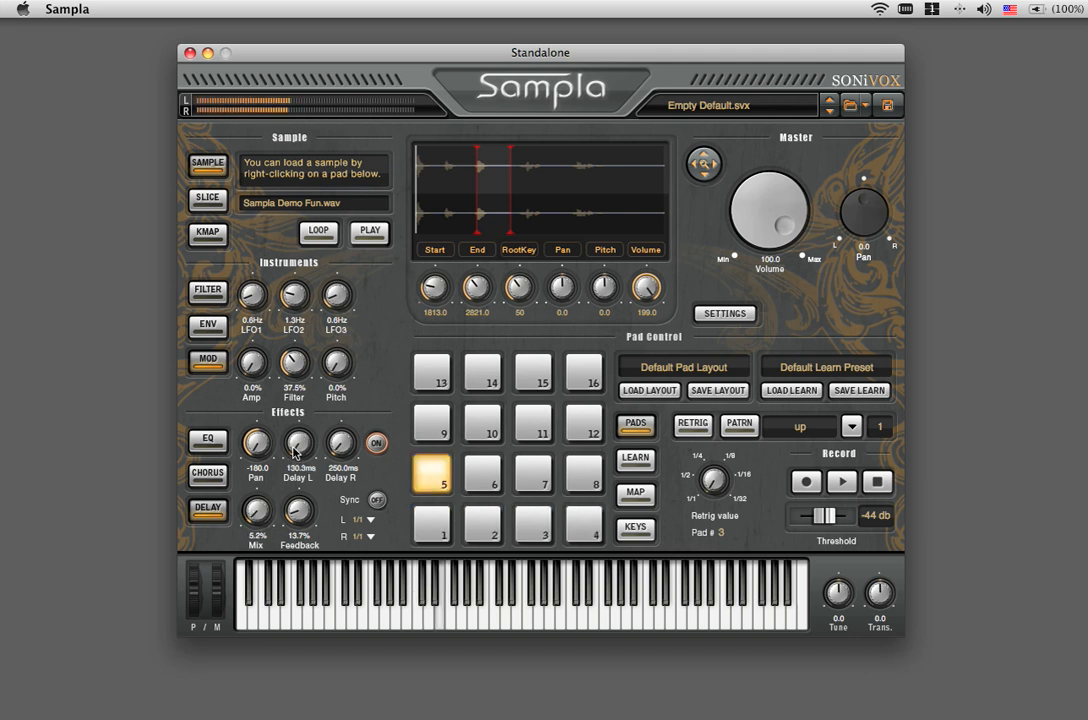
- Show the EQ settings again and save the instrument as "Sampla Demo Fun" in the Sampla folder
{"action": "left_click", "coordinate": [214, 448]}
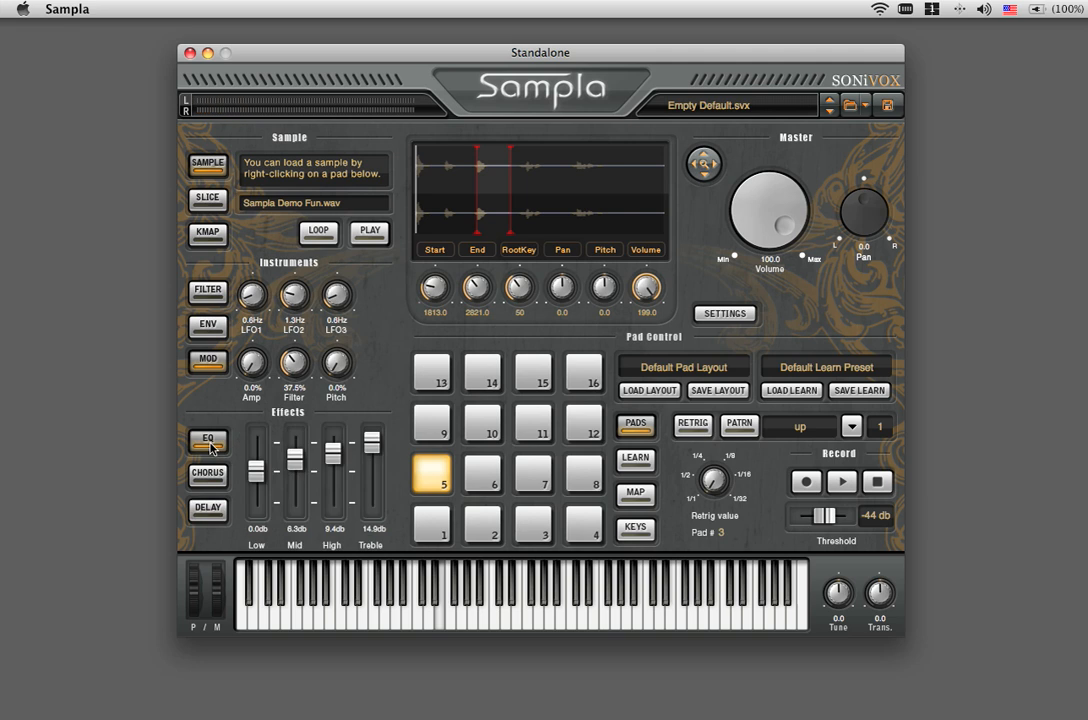
{"action": "left_click", "coordinate": [887, 106]}
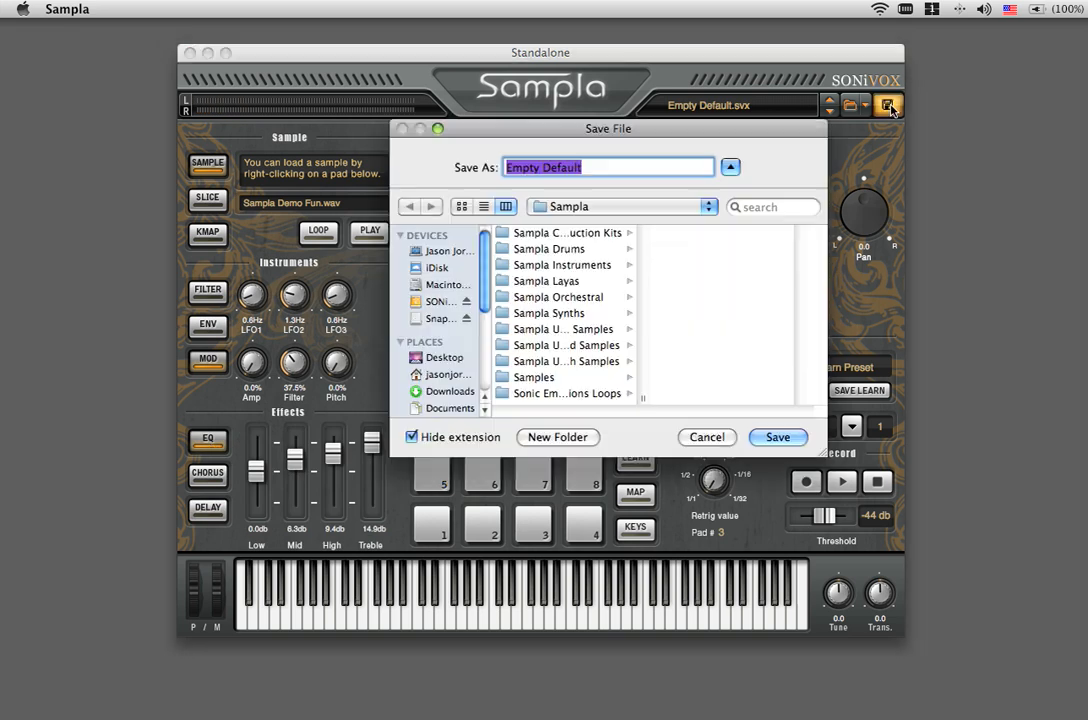
{"action": "type", "text": "S"}
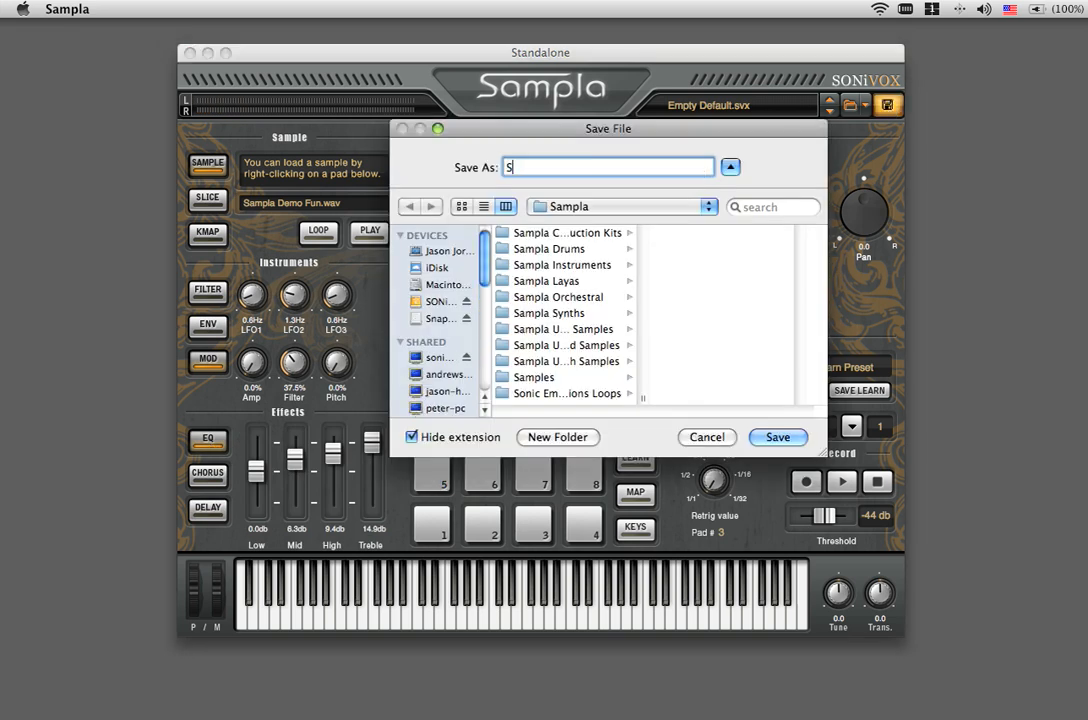
{"action": "type", "text": "ampla Demo Fun"}
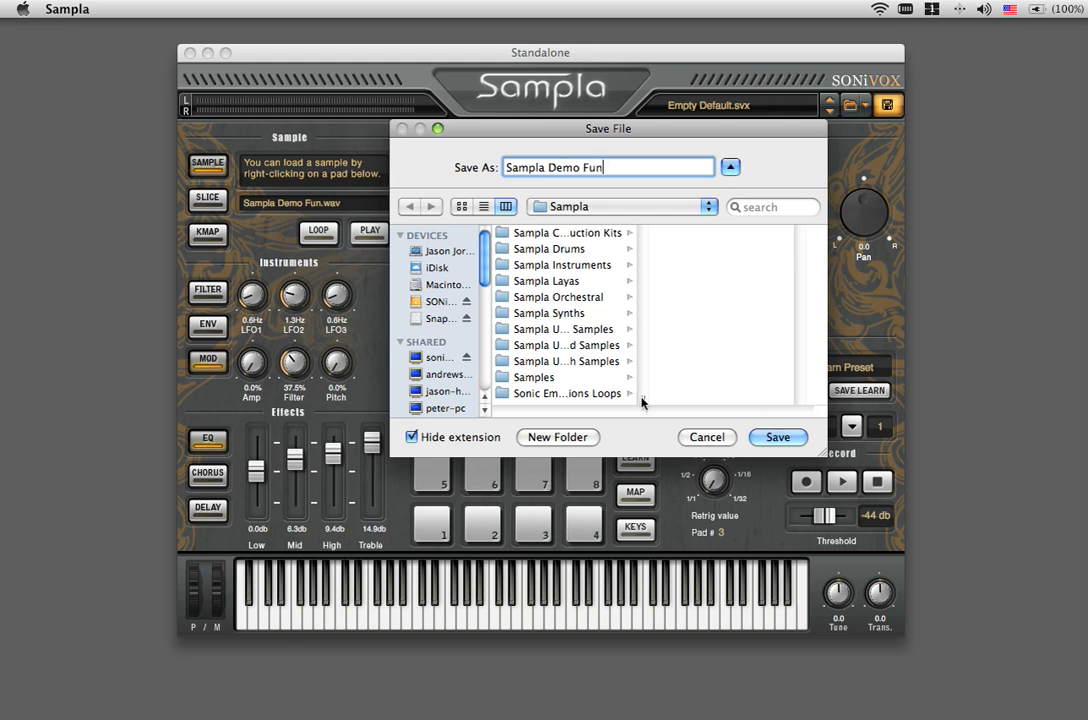
{"action": "left_click_drag", "start_coordinate": [642, 397], "coordinate": [701, 399]}
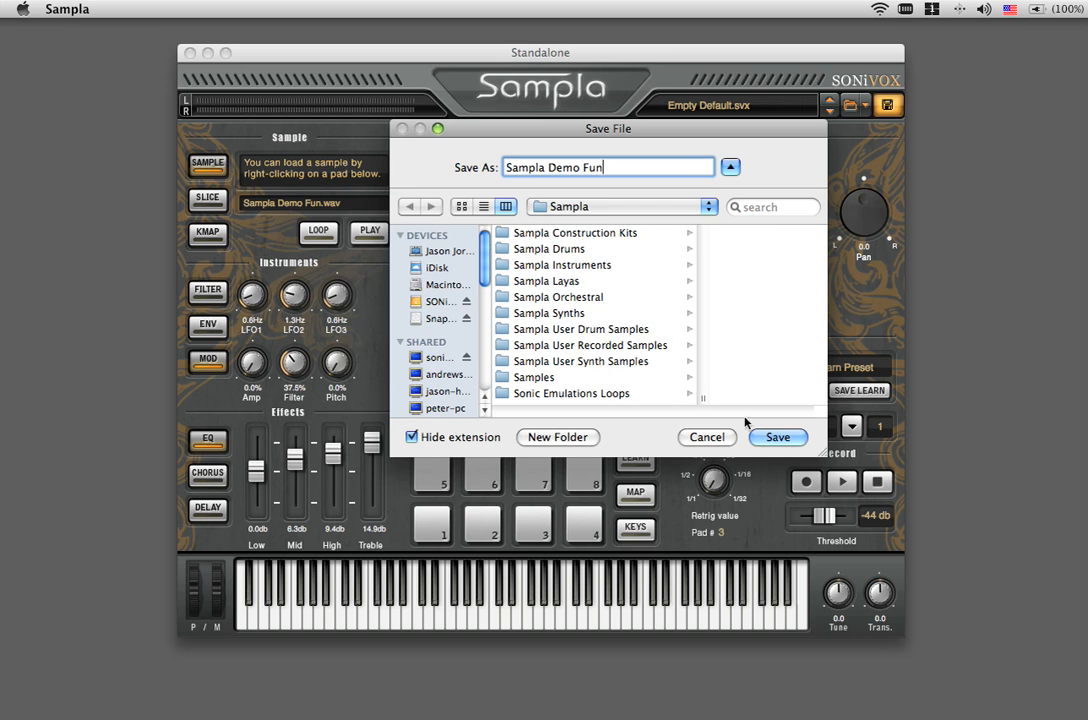
{"action": "left_click", "coordinate": [780, 440]}
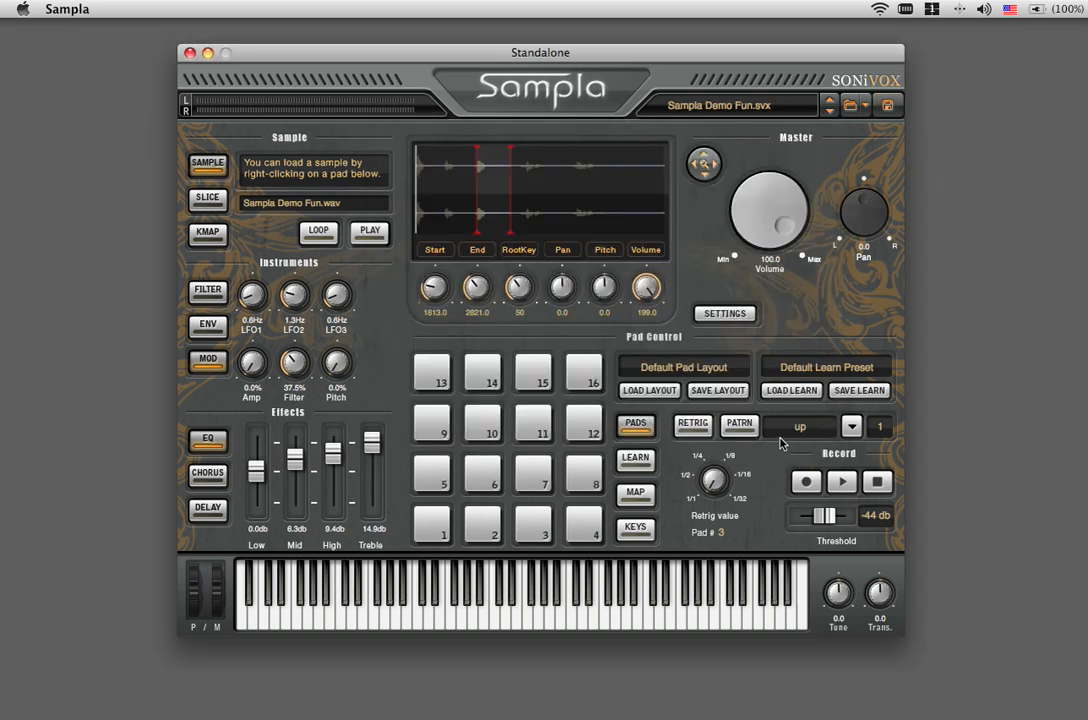